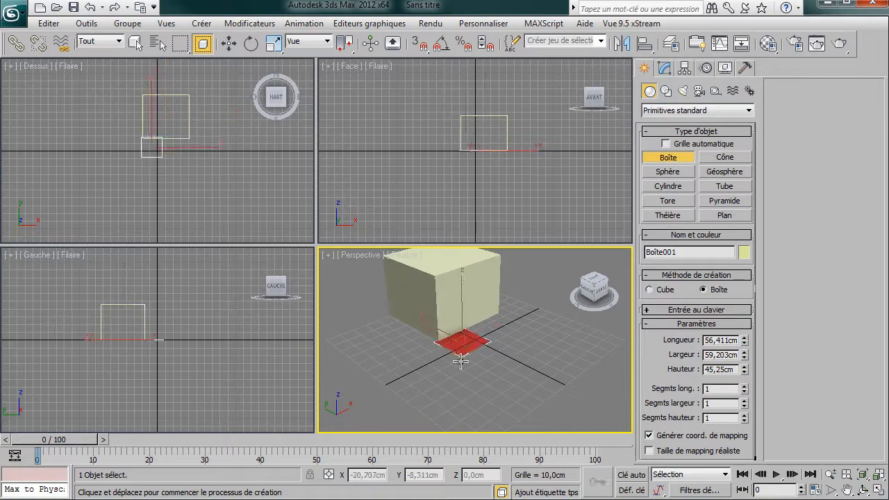
# Enlarge the Perspective viewport by resizing the viewport layout and view the two boxes from another angle.
pyautogui.click(311, 242)
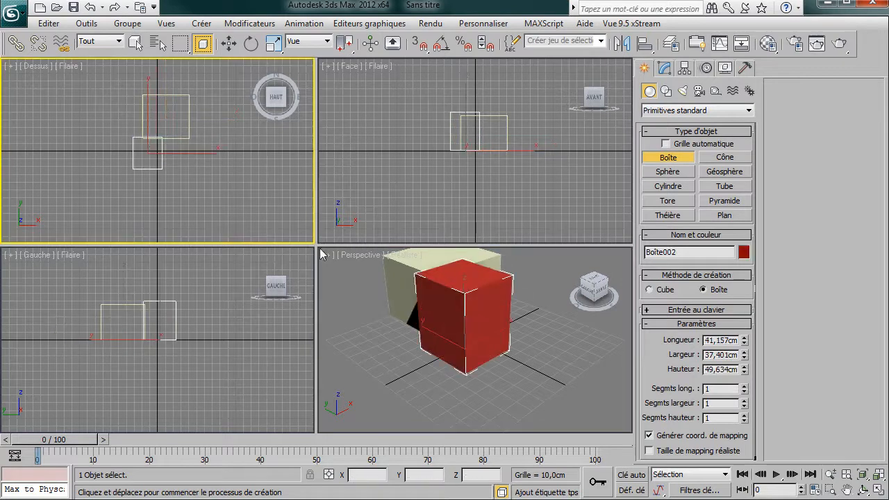
pyautogui.moveTo(315, 244); pyautogui.dragTo(121, 132)
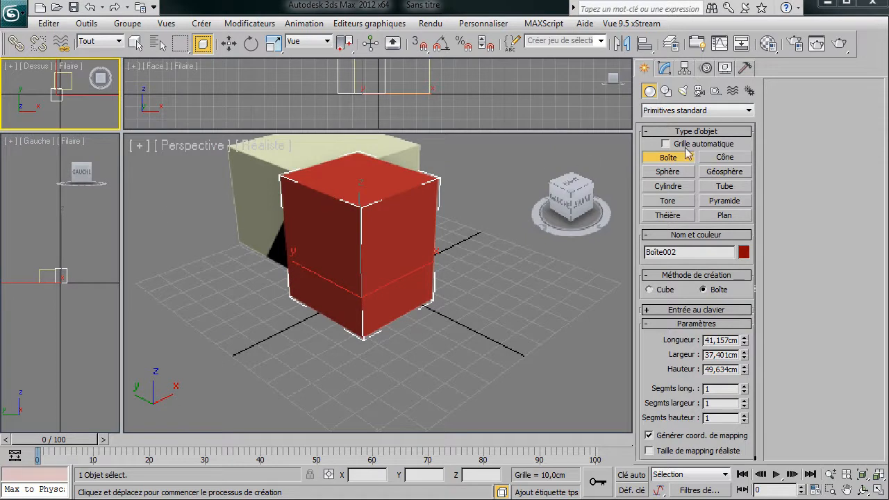
pyautogui.keyDown('alt'); pyautogui.moveTo(247, 243); pyautogui.dragTo(309, 188, button='middle'); pyautogui.keyUp('alt')
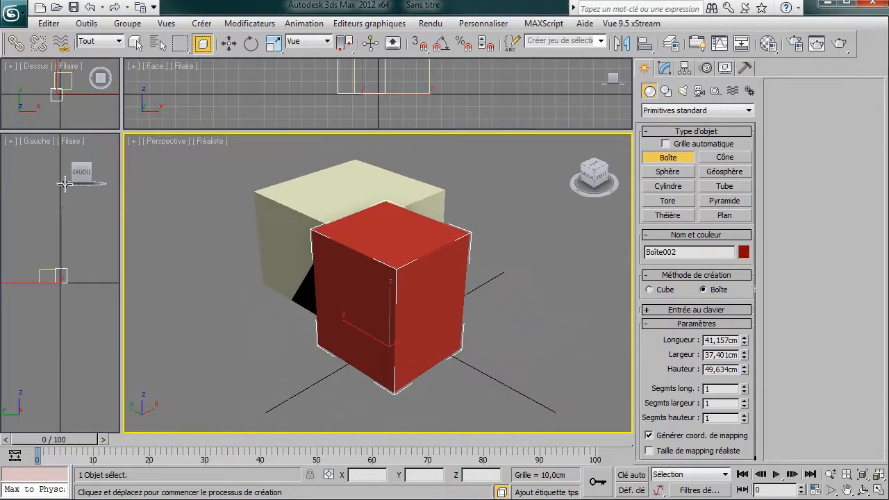
# Reset the scene without saving the changes and maximize the Perspective viewport.
pyautogui.click(12, 12)
pyautogui.click(38, 75)
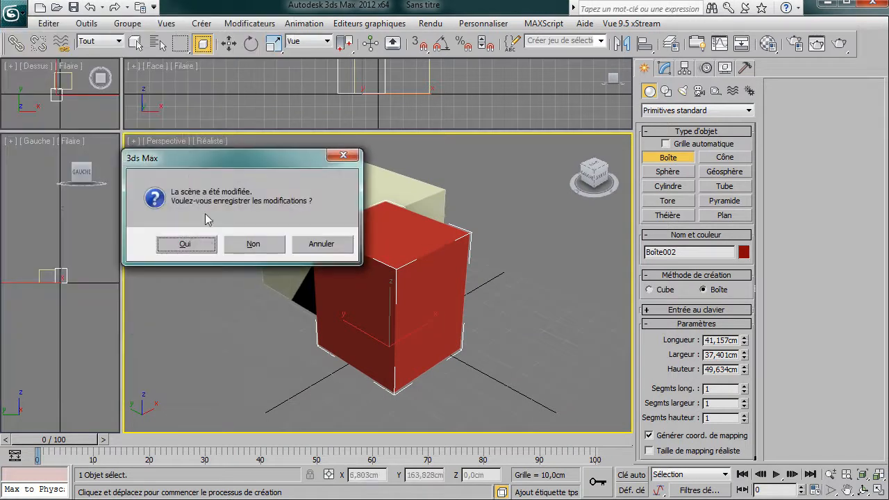
pyautogui.click(260, 244)
pyautogui.click(405, 278)
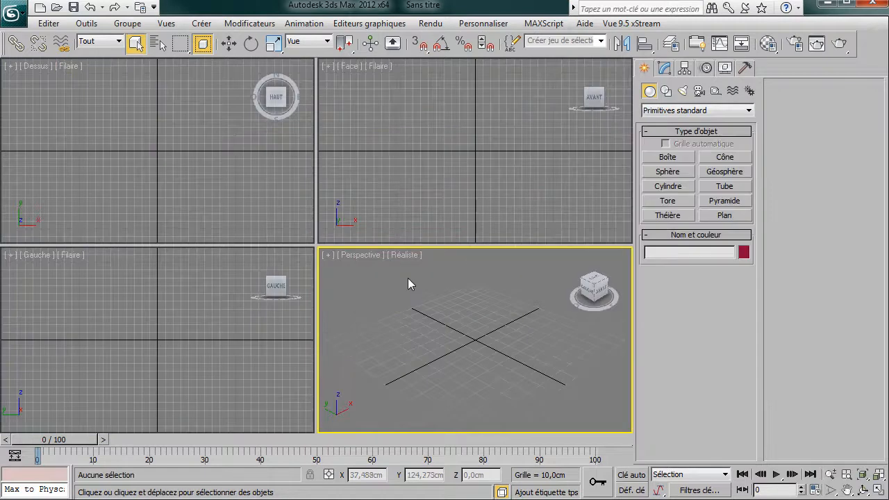
pyautogui.click(878, 490)
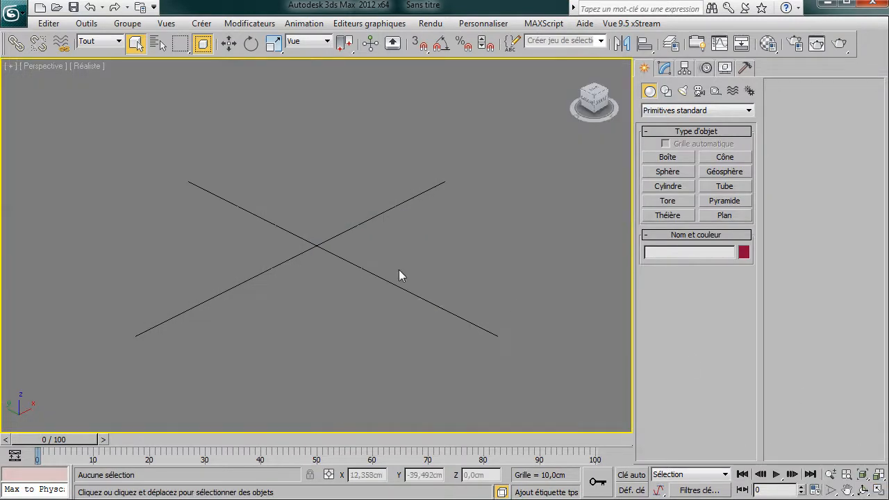
# Create a box about 33.5 cm long, 53.6 cm wide and 31.7 cm high beside the grid origin.
pyautogui.click(667, 157)
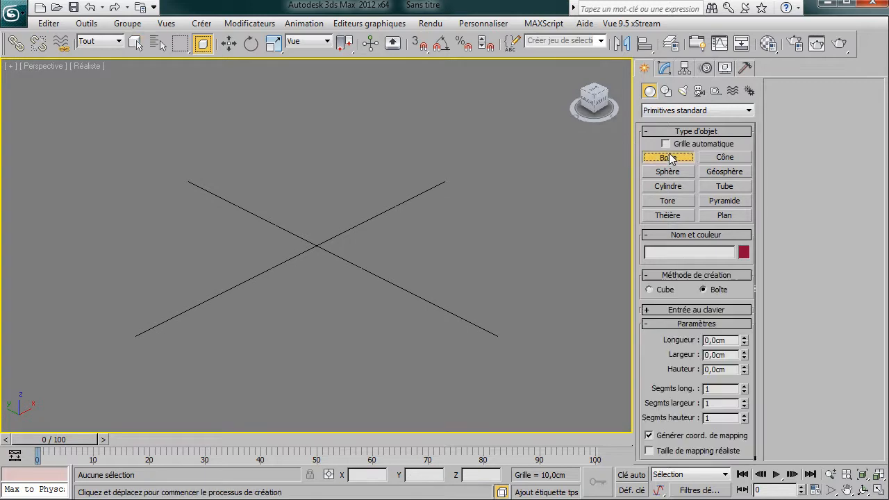
pyautogui.moveTo(153, 195); pyautogui.dragTo(91, 272)
pyautogui.click(109, 177)
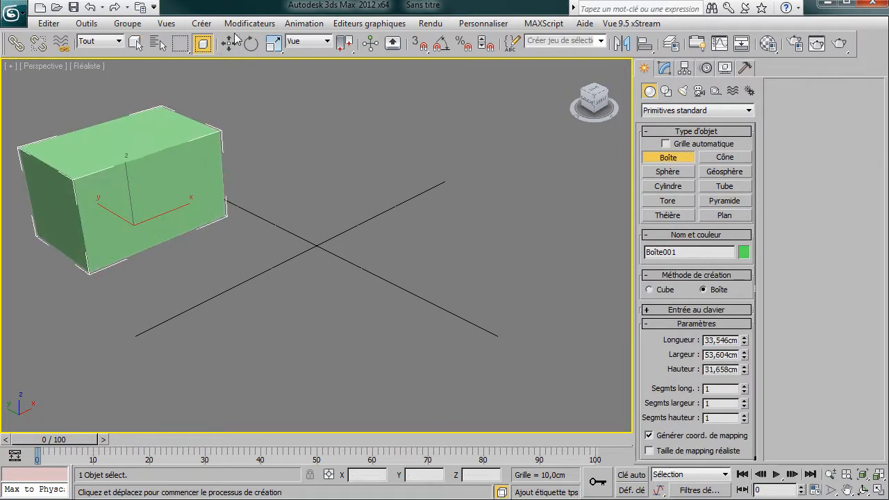
pyautogui.click(135, 43)
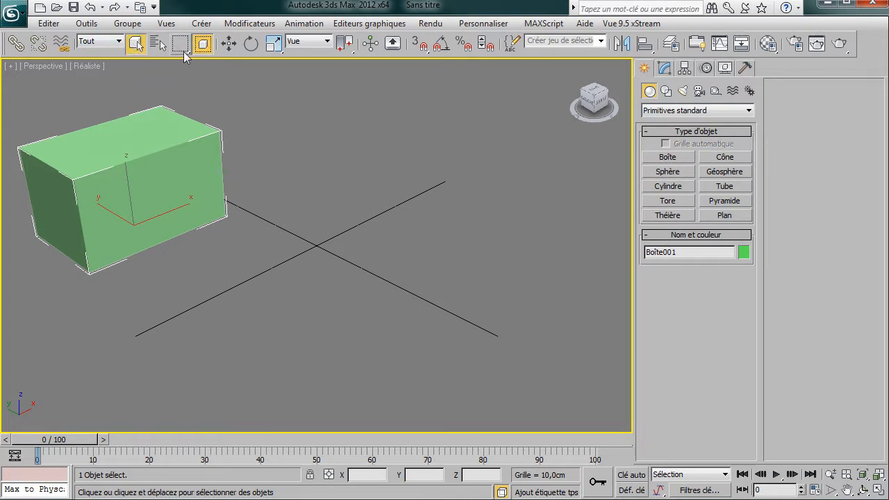
# Clone the green box along the X axis as three independent copies (Copie), forming a closely spaced row.
pyautogui.click(230, 46)
pyautogui.click(250, 43)
pyautogui.click(274, 43)
pyautogui.click(230, 45)
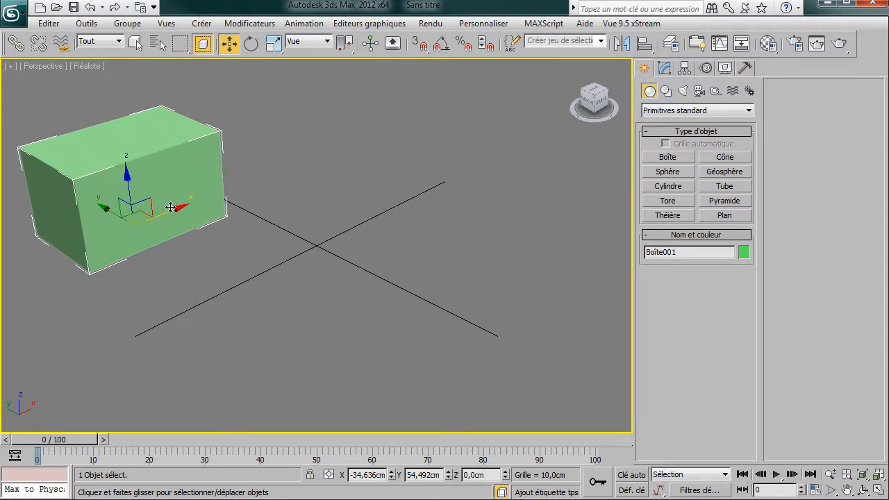
pyautogui.keyDown('shift'); pyautogui.moveTo(170, 207); pyautogui.dragTo(293, 157); pyautogui.keyUp('shift')
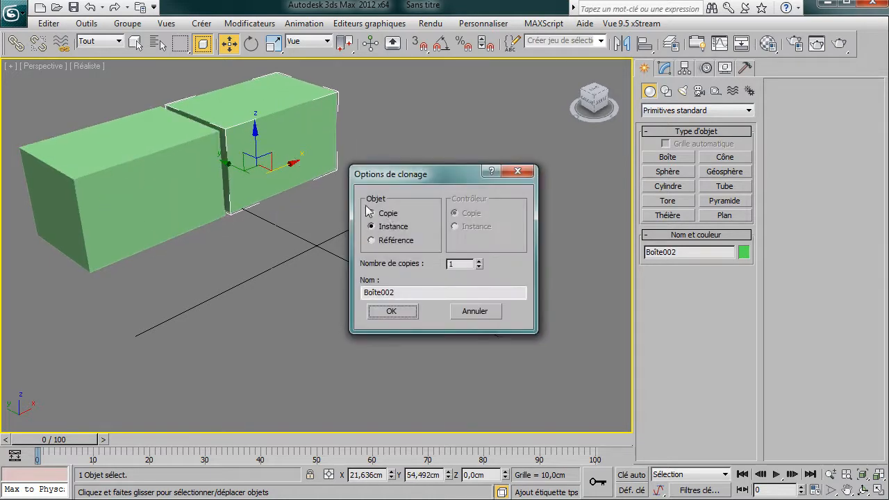
pyautogui.moveTo(403, 185); pyautogui.dragTo(393, 138)
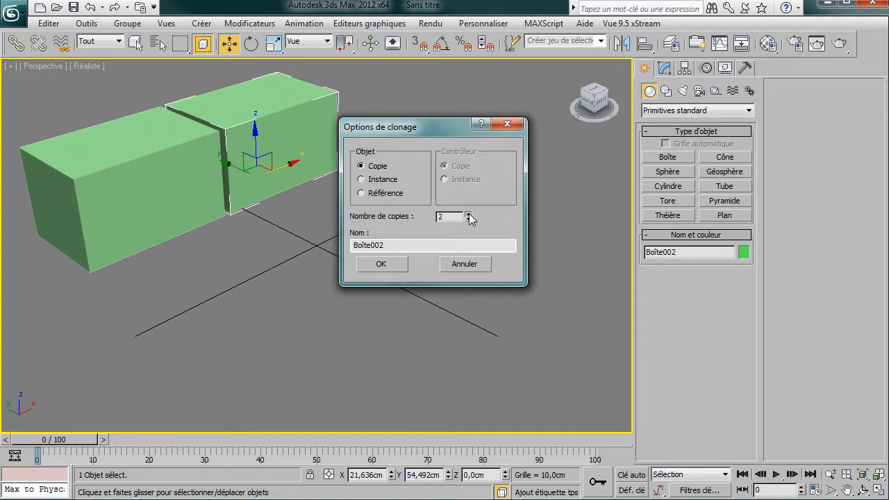
pyautogui.click(381, 268)
pyautogui.moveTo(381, 273); pyautogui.dragTo(361, 306, button='middle')
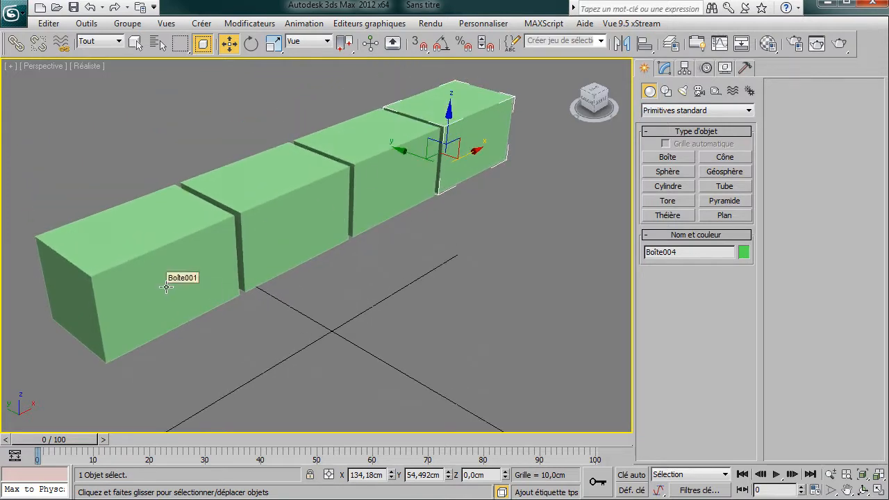
# Inspect the box parameters of the original and its copies one after another.
pyautogui.click(666, 69)
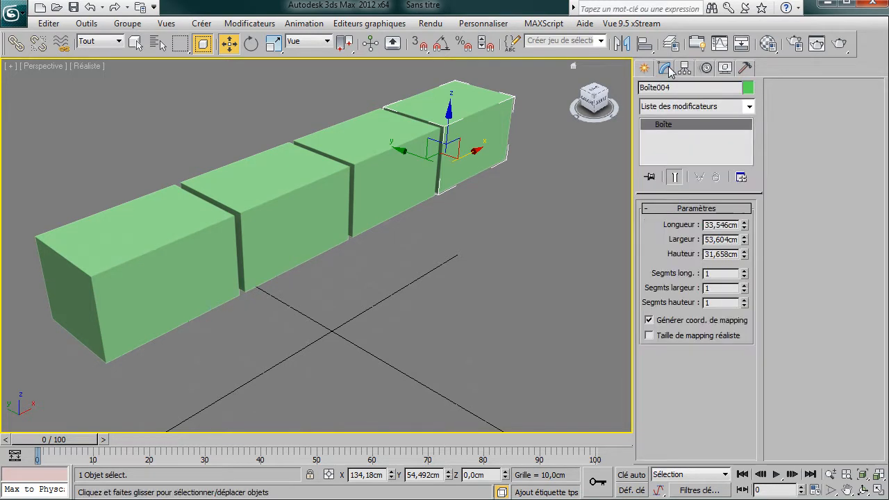
pyautogui.click(372, 172)
pyautogui.click(270, 211)
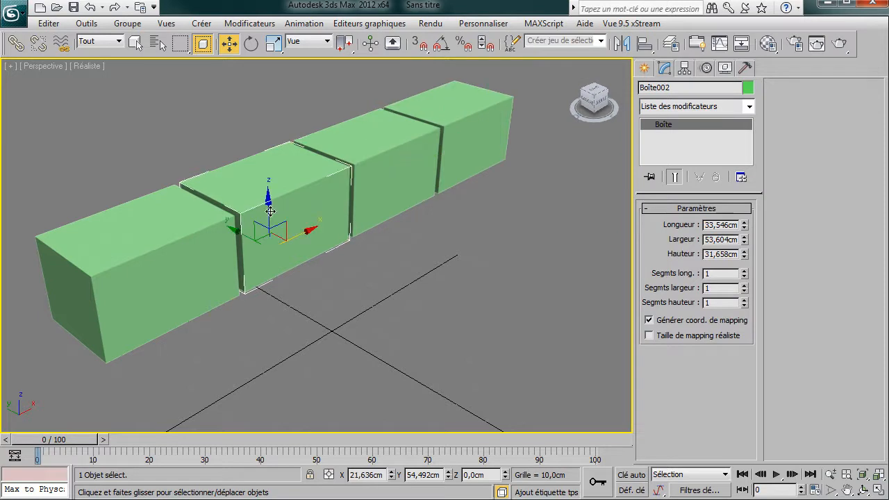
pyautogui.click(79, 286)
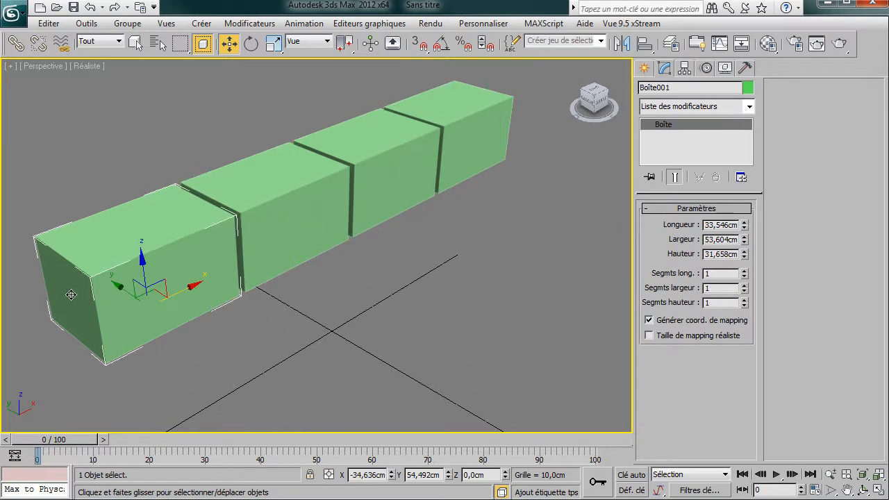
# Change the object colour of the last box in the row to turquoise green.
pyautogui.click(466, 129)
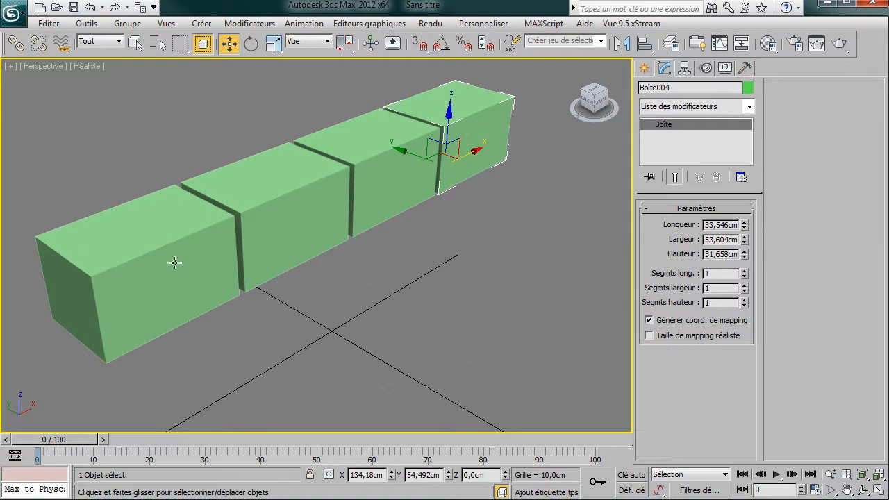
pyautogui.click(747, 87)
pyautogui.click(438, 221)
pyautogui.click(536, 331)
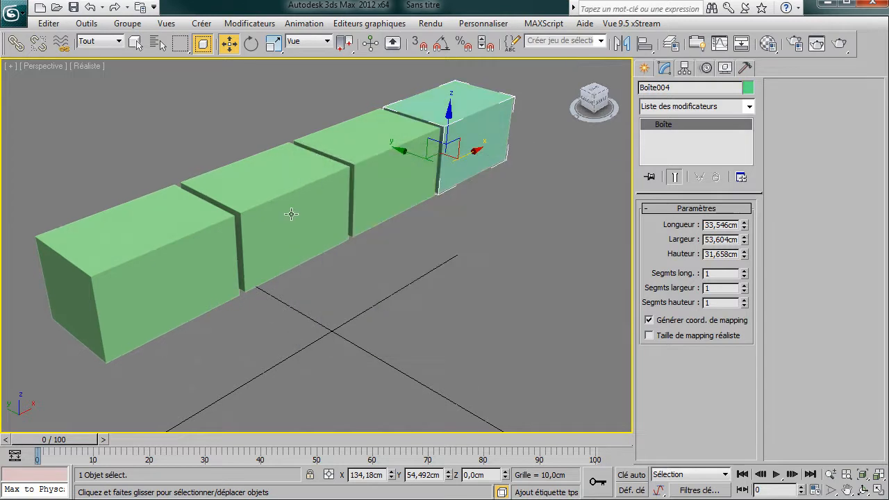
# Change the object colour of the second box and of the first box in the row to light yellow-green.
pyautogui.click(291, 215)
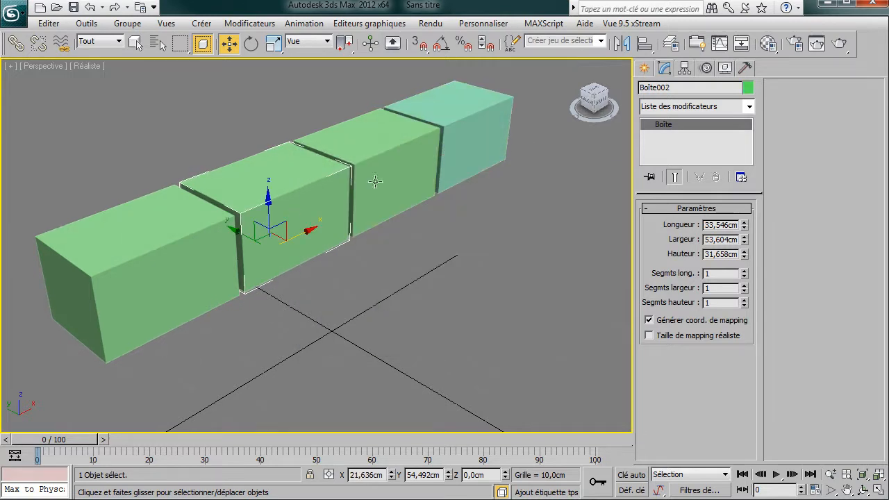
pyautogui.click(747, 89)
pyautogui.click(399, 218)
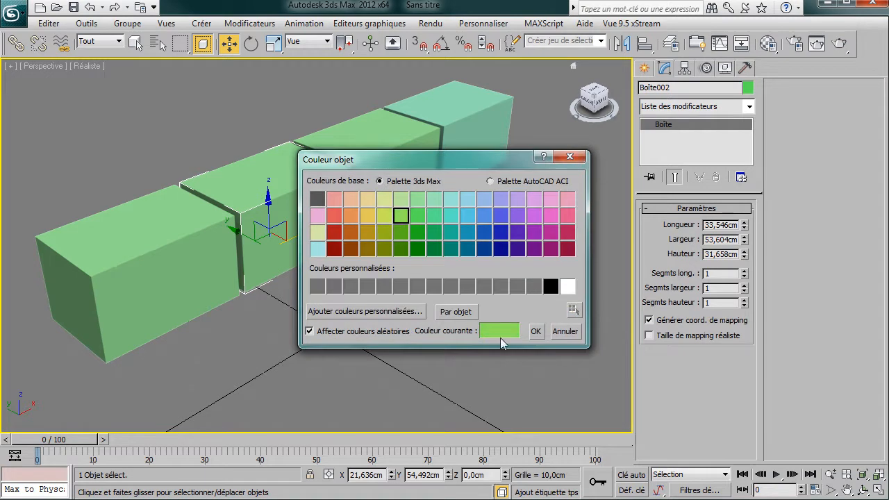
pyautogui.click(535, 331)
pyautogui.click(163, 288)
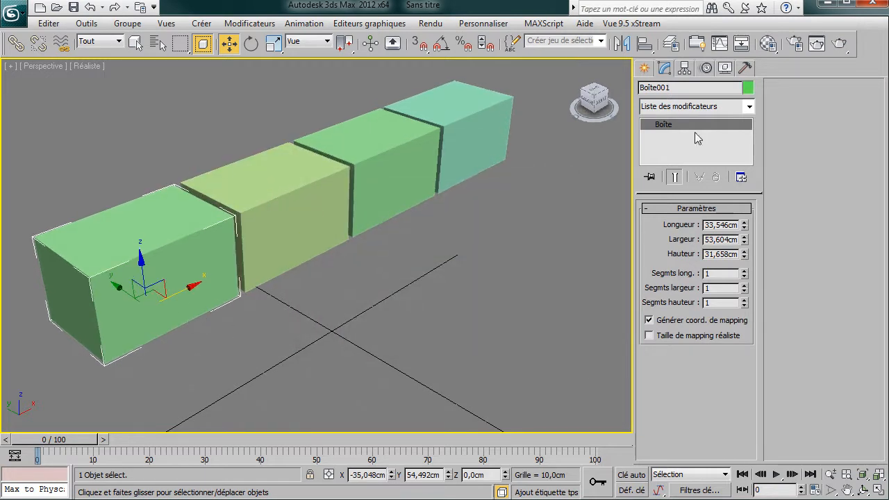
pyautogui.click(749, 87)
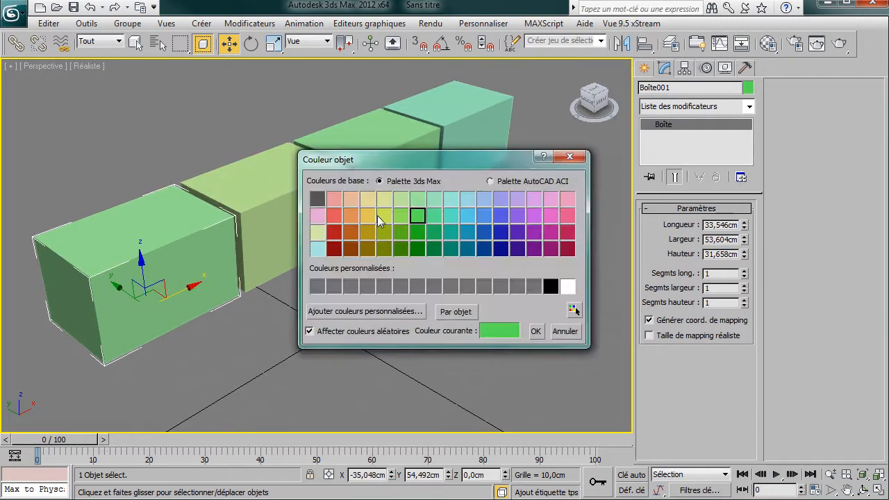
pyautogui.click(401, 218)
pyautogui.click(536, 331)
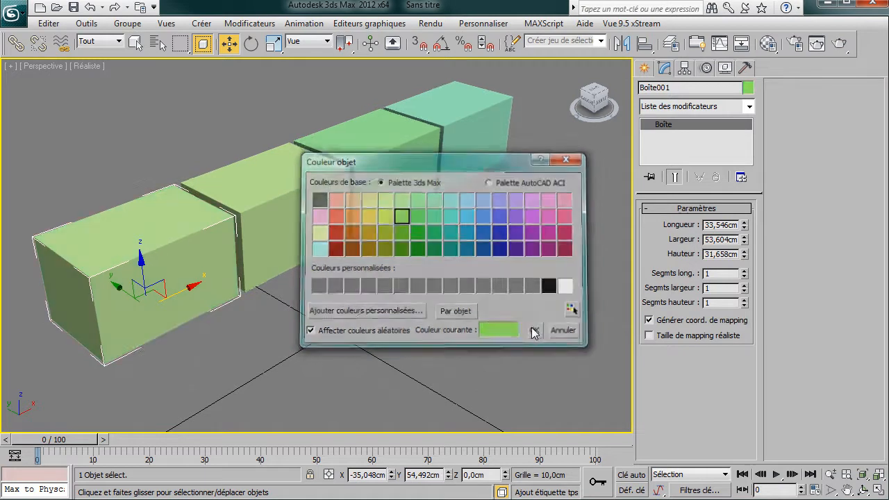
# Slightly reduce the length of the first three boxes individually, bringing the third to about 31 cm, and clear the selection.
pyautogui.click(279, 295)
pyautogui.click(157, 229)
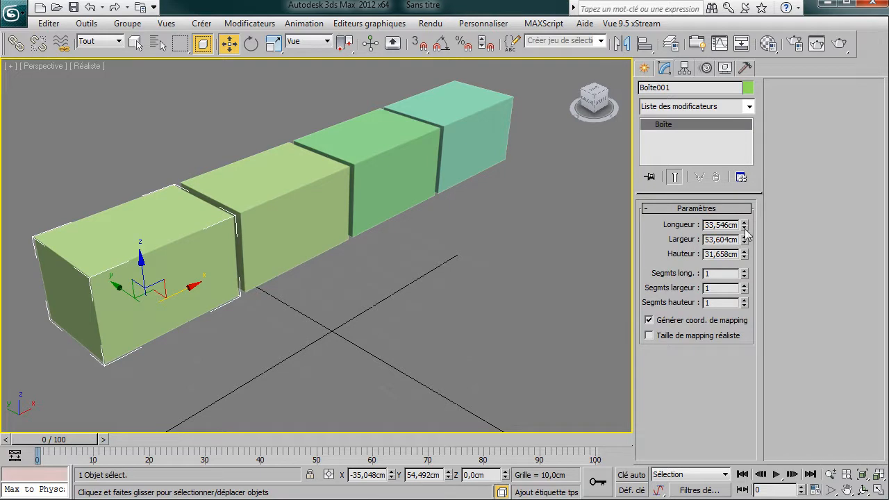
pyautogui.moveTo(746, 229); pyautogui.dragTo(747, 225)
pyautogui.click(310, 216)
pyautogui.click(427, 197)
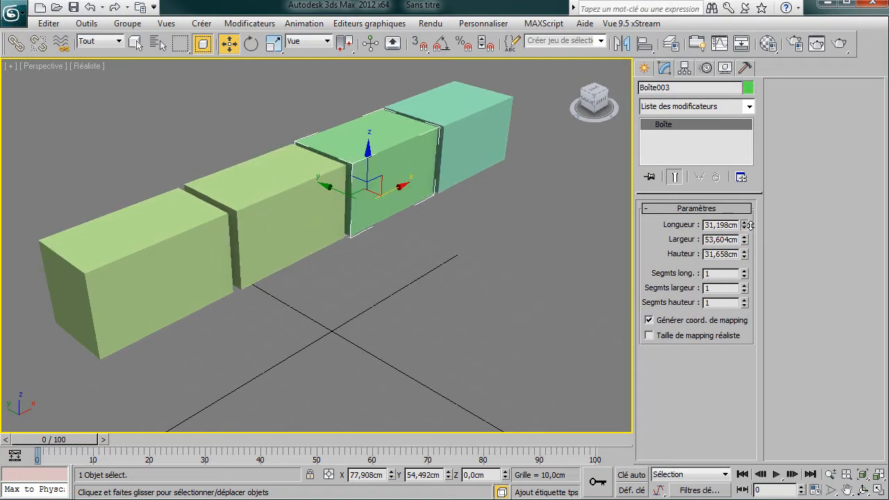
pyautogui.click(411, 262)
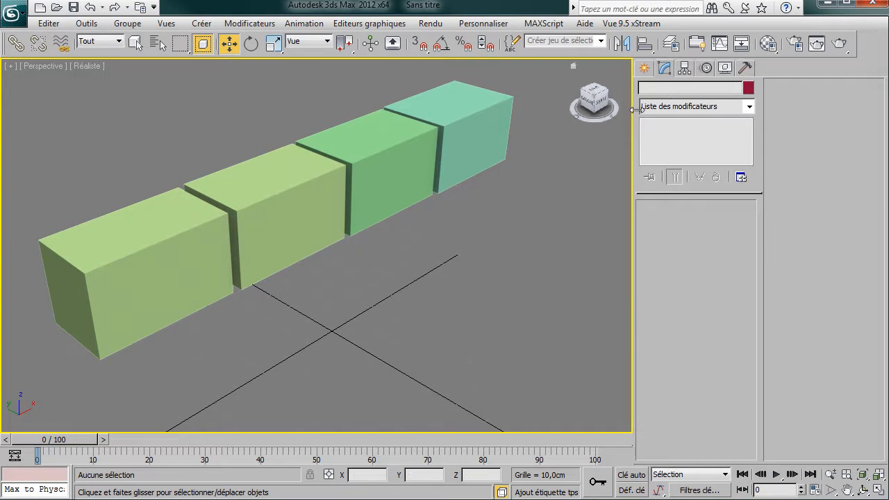
# Create a smaller box about 17 cm long, 24.7 cm wide and 28.5 cm high beyond the end of the row.
pyautogui.click(644, 68)
pyautogui.click(668, 157)
pyautogui.moveTo(545, 212); pyautogui.dragTo(339, 254, button='middle')
pyautogui.moveTo(417, 184); pyautogui.dragTo(413, 211)
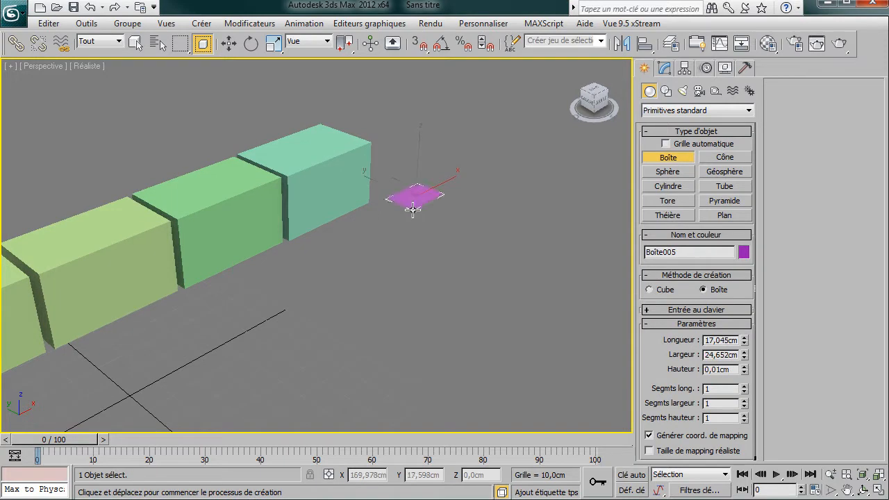
pyautogui.click(423, 160)
pyautogui.press('w')
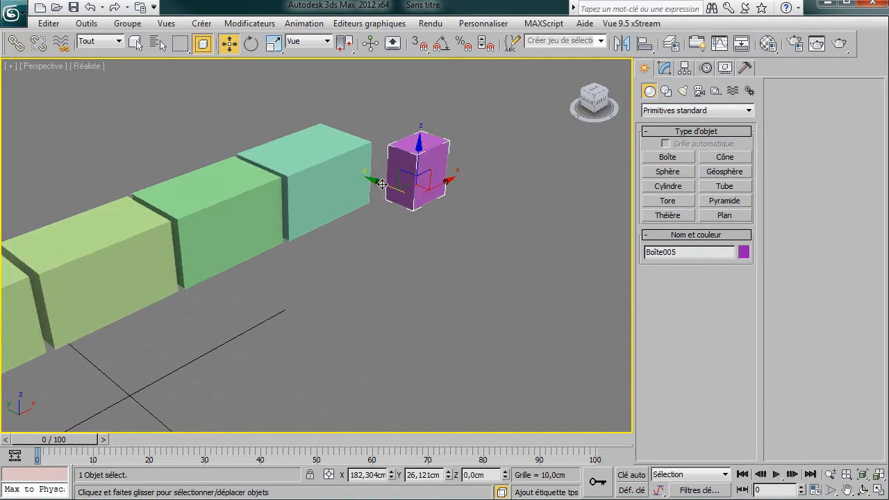
# Try cloning the purple box along the Y axis as three independent copies (Copie), and undo the cloning.
pyautogui.keyDown('shift'); pyautogui.moveTo(382, 183); pyautogui.dragTo(421, 205); pyautogui.keyUp('shift')
pyautogui.click(479, 261)
pyautogui.click(478, 261)
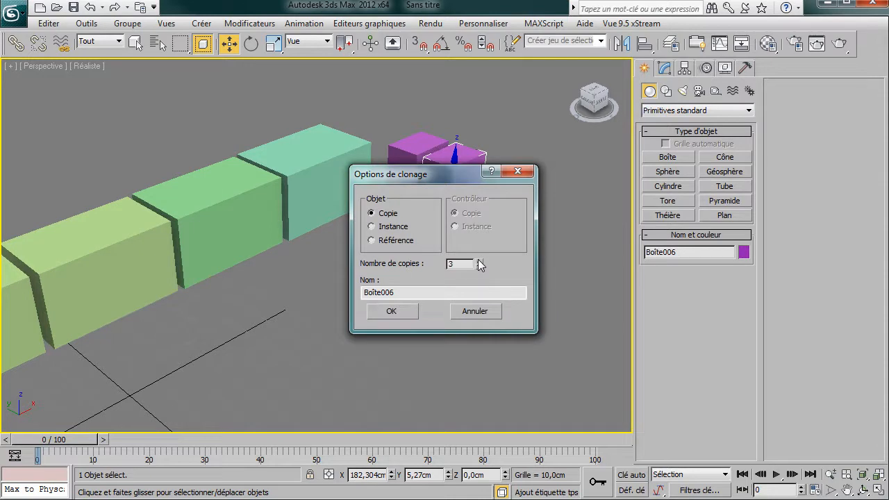
pyautogui.click(409, 313)
pyautogui.click(665, 67)
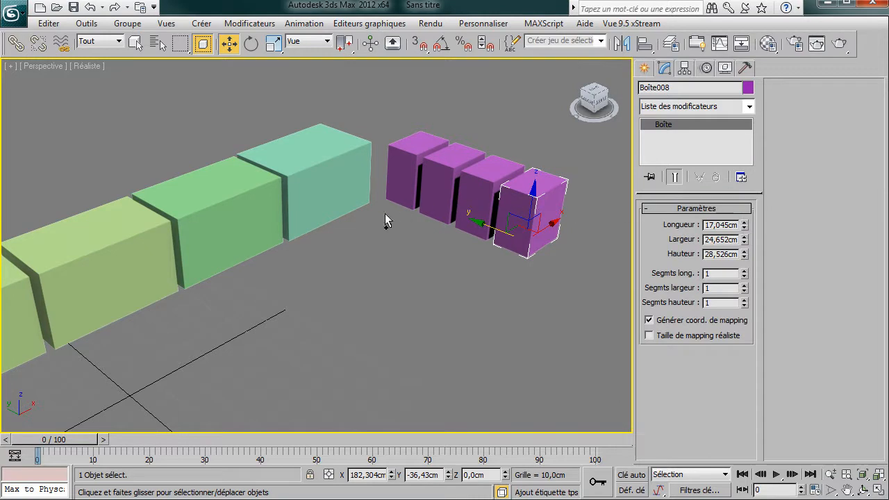
pyautogui.hotkey('ctrl', 'z')
# Clone the purple box along the Y axis as three instances (Instance).
pyautogui.keyDown('shift'); pyautogui.moveTo(384, 188); pyautogui.dragTo(421, 171); pyautogui.keyUp('shift')
pyautogui.click(479, 261)
pyautogui.click(478, 261)
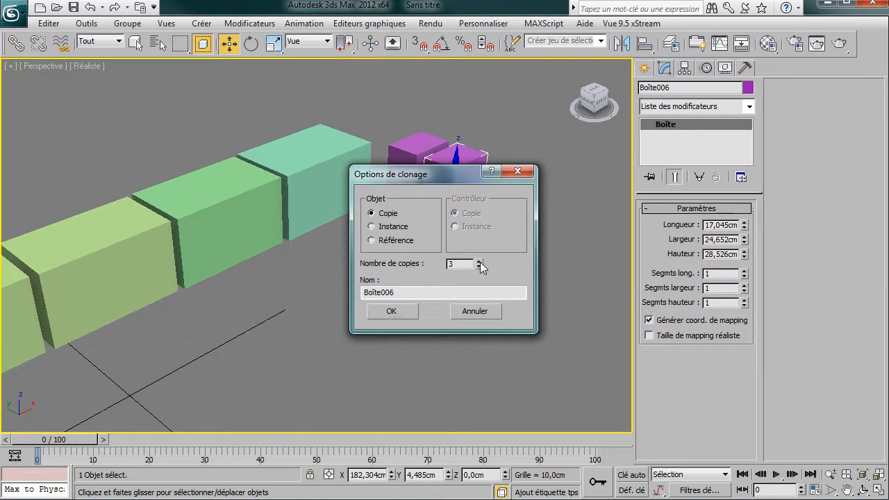
pyautogui.click(406, 316)
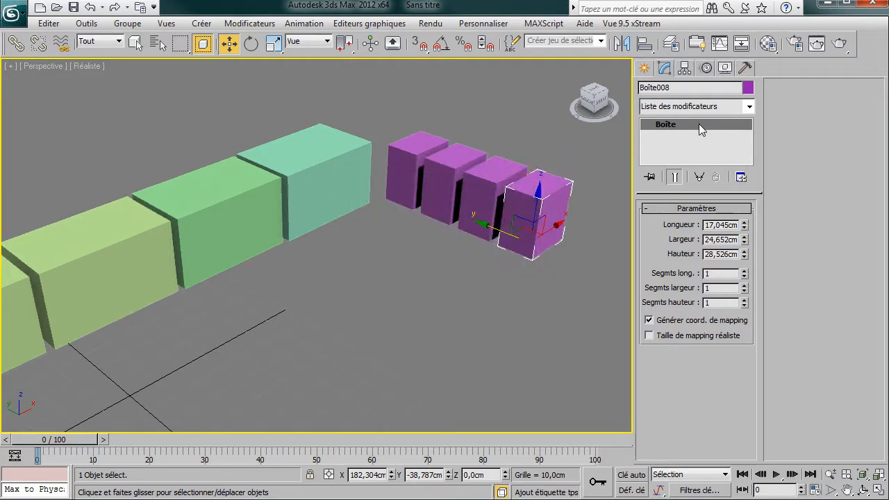
# Increase the width of the last purple instance to about 25.9 cm and change its object colour to sky blue.
pyautogui.moveTo(743, 240); pyautogui.dragTo(705, 210)
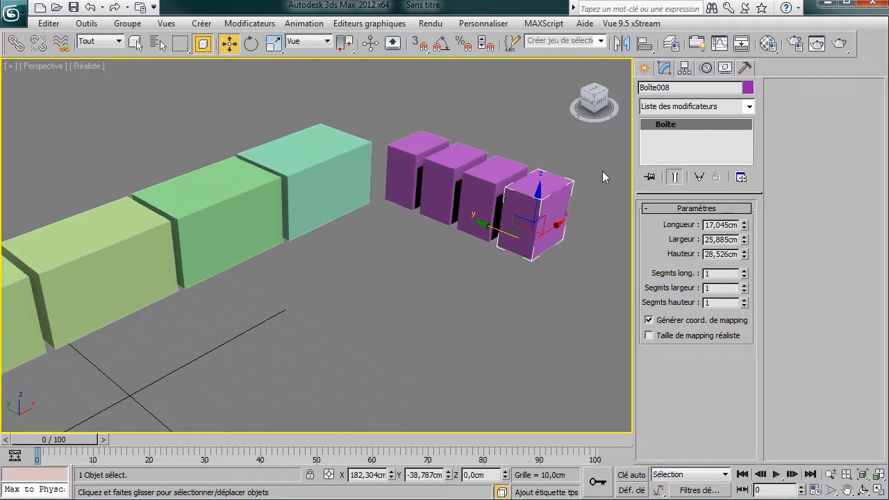
pyautogui.click(747, 87)
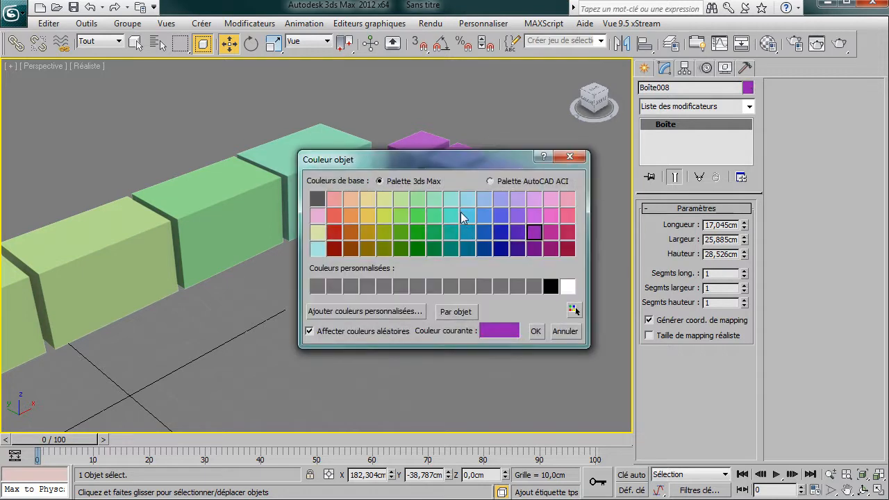
pyautogui.click(466, 217)
pyautogui.click(536, 330)
# Change the object colour of the third box in the purple instance row to medium blue and the first one to dark blue.
pyautogui.click(482, 199)
pyautogui.click(748, 89)
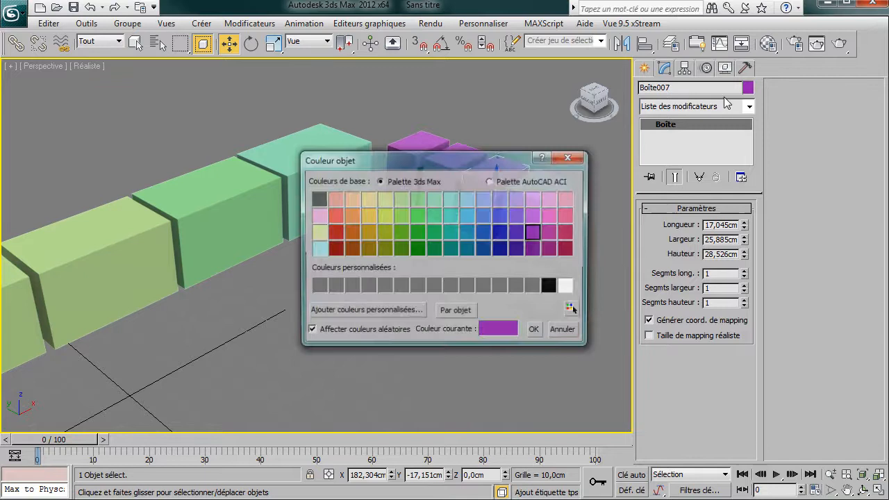
pyautogui.click(483, 234)
pyautogui.click(535, 331)
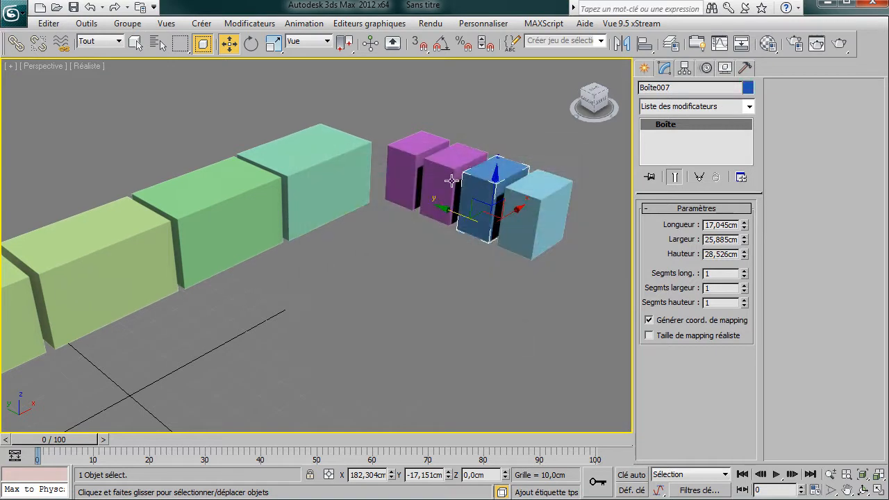
pyautogui.click(415, 157)
pyautogui.click(748, 89)
pyautogui.click(501, 234)
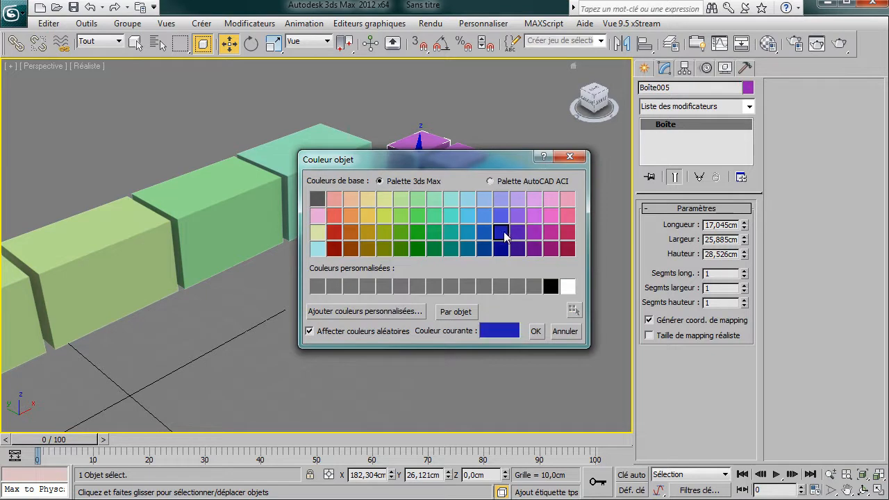
pyautogui.click(536, 331)
# Change the object colour of the second instance in the small row to violet and clear the selection.
pyautogui.click(448, 168)
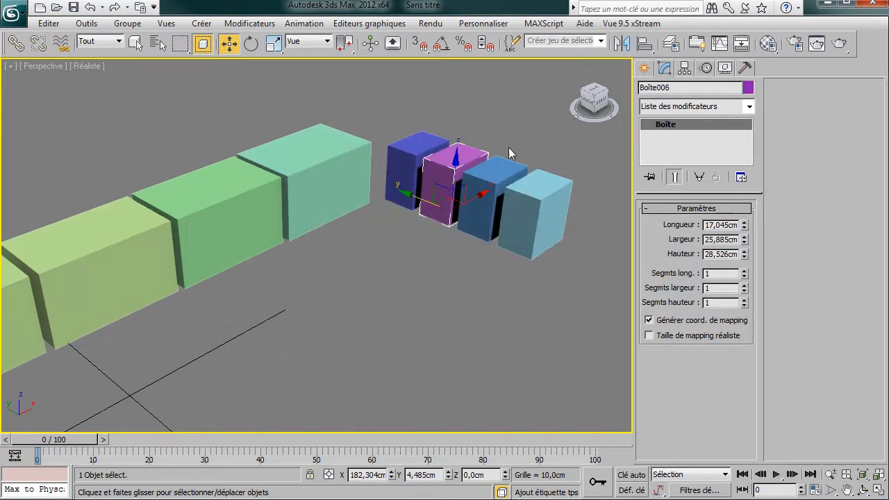
pyautogui.click(748, 88)
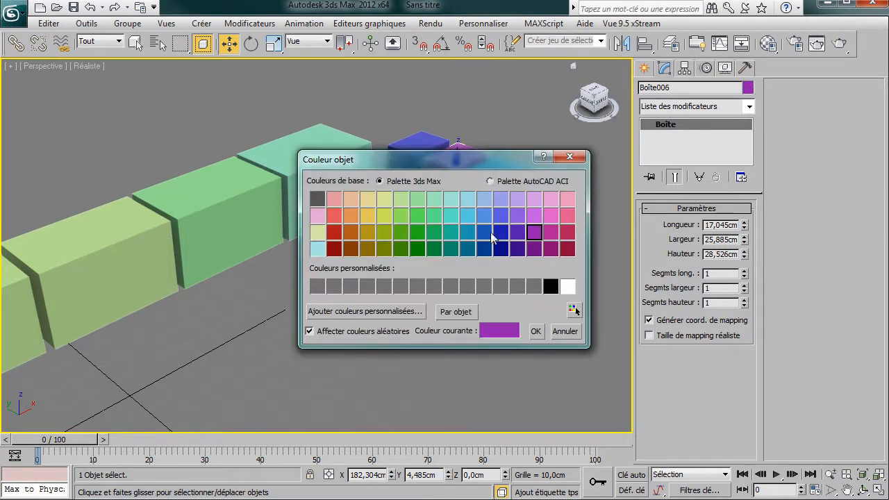
pyautogui.click(518, 233)
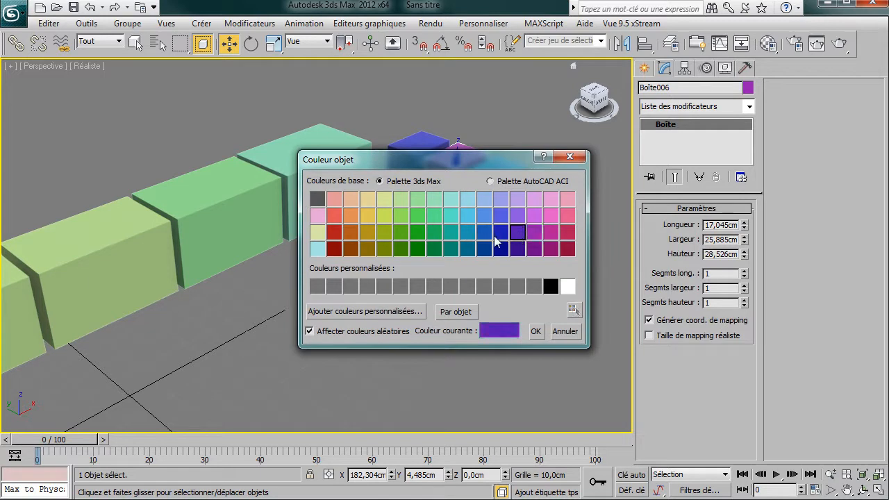
pyautogui.click(535, 331)
pyautogui.click(467, 328)
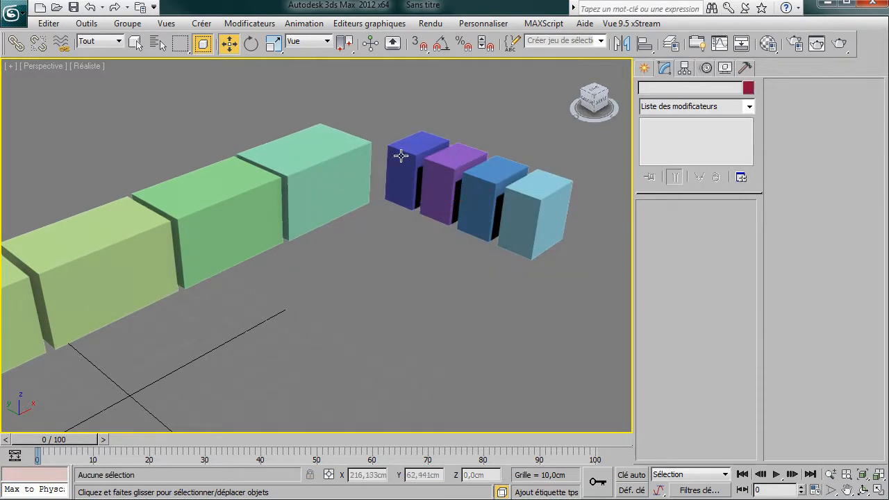
# Reduce the width of the light blue instance to about 6.7 cm.
pyautogui.moveTo(388, 230); pyautogui.dragTo(402, 218, button='middle')
pyautogui.click(520, 207)
pyautogui.moveTo(744, 242); pyautogui.dragTo(710, 286)
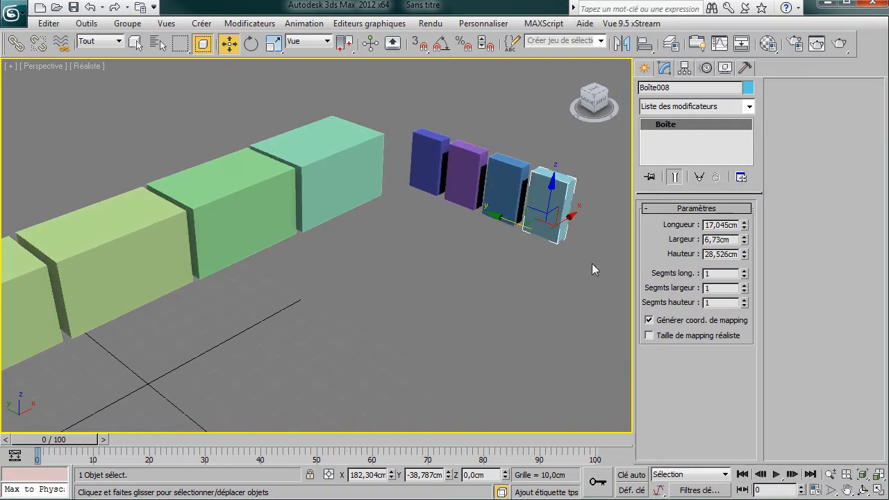
# Select the four small instance boxes and clone them along the X axis as three instances, one row in front of each large box.
pyautogui.moveTo(563, 219); pyautogui.dragTo(595, 302)
pyautogui.rightClick(521, 240)
pyautogui.moveTo(504, 173); pyautogui.dragTo(386, 231)
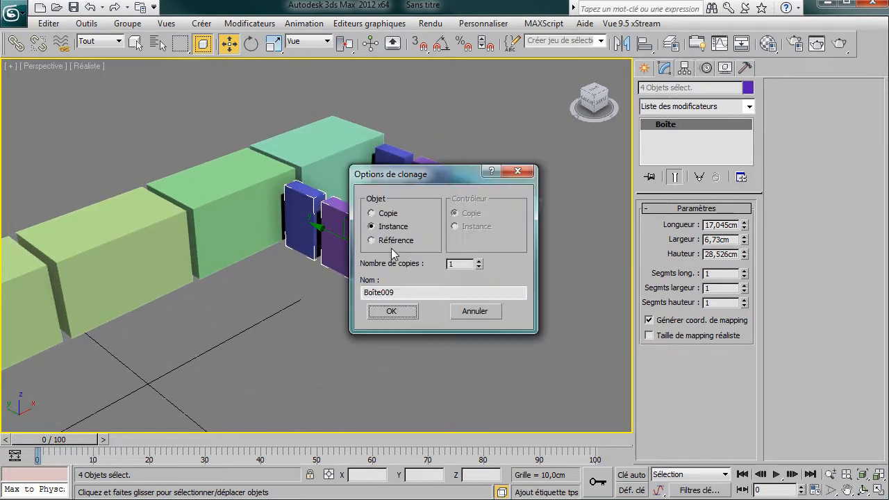
pyautogui.click(478, 261)
pyautogui.click(479, 260)
pyautogui.click(393, 311)
pyautogui.click(369, 307)
pyautogui.scroll(-5, 375, 304)
pyautogui.keyDown('alt'); pyautogui.moveTo(381, 299); pyautogui.dragTo(379, 253, button='middle'); pyautogui.keyUp('alt')
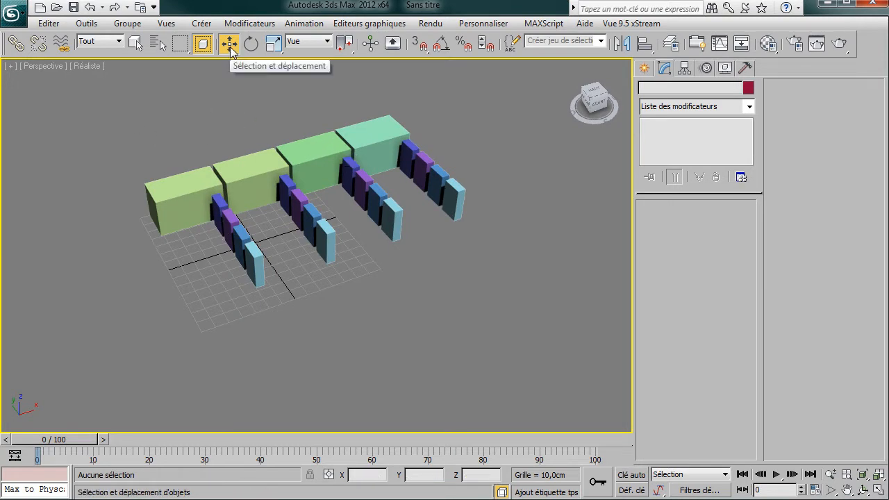
# Create a new box in the empty space beyond the existing rows.
pyautogui.moveTo(301, 218); pyautogui.dragTo(193, 237, button='middle')
pyautogui.click(644, 68)
pyautogui.click(668, 157)
pyautogui.moveTo(486, 211); pyautogui.dragTo(369, 246, button='middle')
pyautogui.moveTo(383, 203); pyautogui.dragTo(331, 245)
pyautogui.click(334, 188)
pyautogui.rightClick(397, 199)
# Clone the new purple box along the X axis as one independent copy (Copie).
pyautogui.keyDown('shift'); pyautogui.moveTo(392, 212); pyautogui.dragTo(472, 170); pyautogui.keyUp('shift')
pyautogui.click(386, 214)
pyautogui.click(391, 311)
pyautogui.click(404, 305)
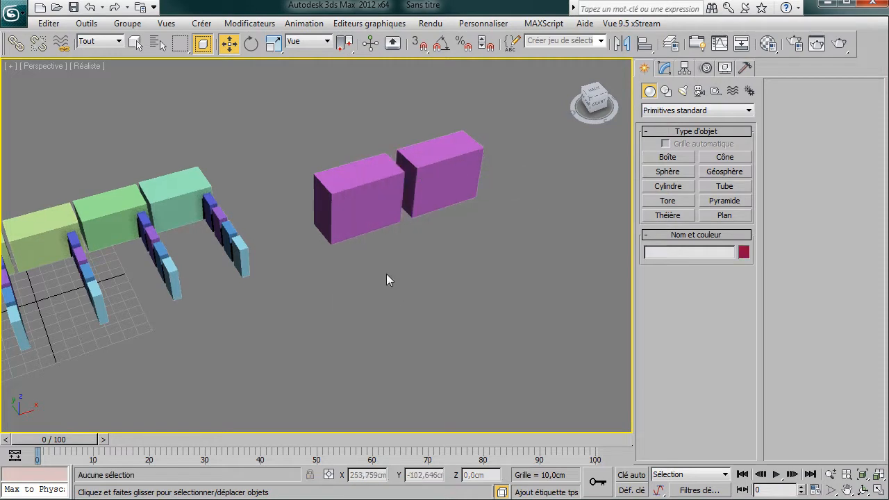
# Practise selecting the two purple boxes by region and by adding or removing single boxes, ending with both selected.
pyautogui.moveTo(273, 94); pyautogui.dragTo(479, 262)
pyautogui.click(372, 204)
pyautogui.keyDown('ctrl'); pyautogui.click(430, 184); pyautogui.keyUp('ctrl')
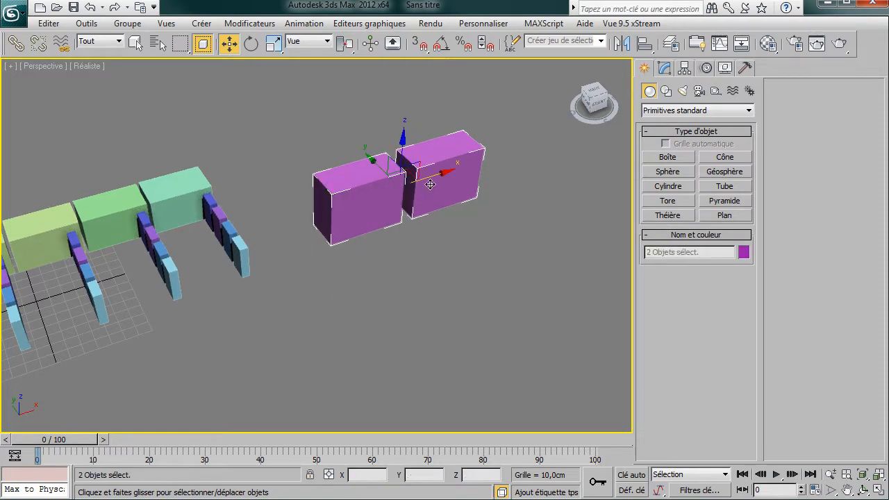
pyautogui.keyDown('alt'); pyautogui.click(381, 199); pyautogui.keyUp('alt')
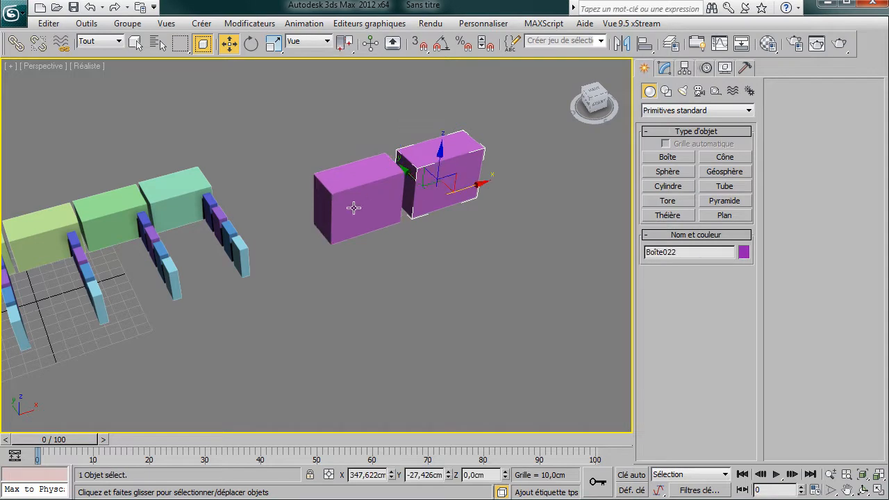
pyautogui.keyDown('ctrl'); pyautogui.click(353, 207); pyautogui.keyUp('ctrl')
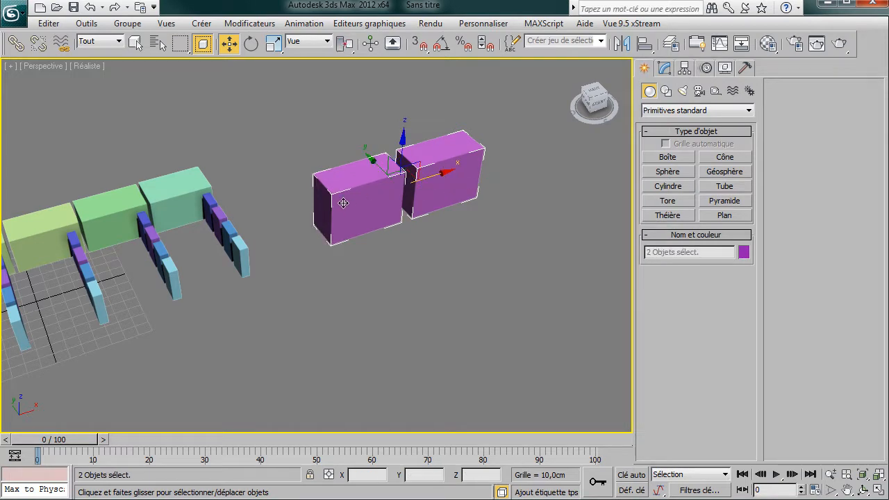
pyautogui.hotkey('ctrl', 'd')
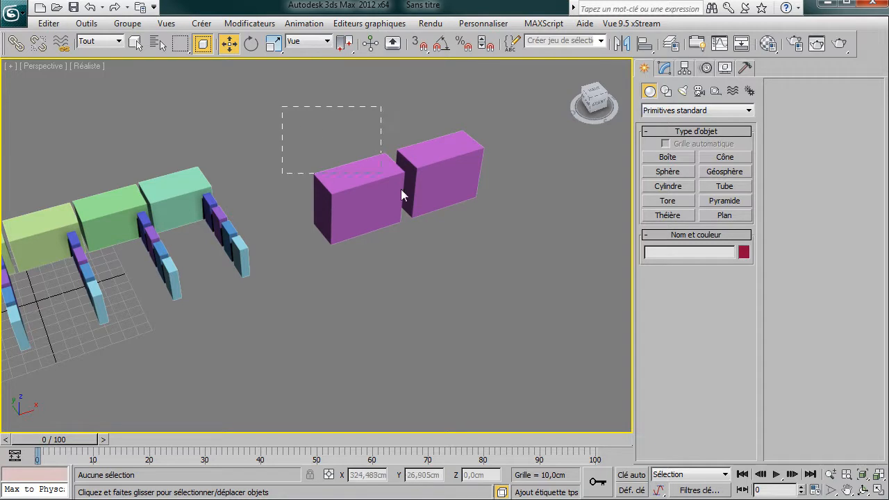
pyautogui.moveTo(310, 126); pyautogui.dragTo(533, 292)
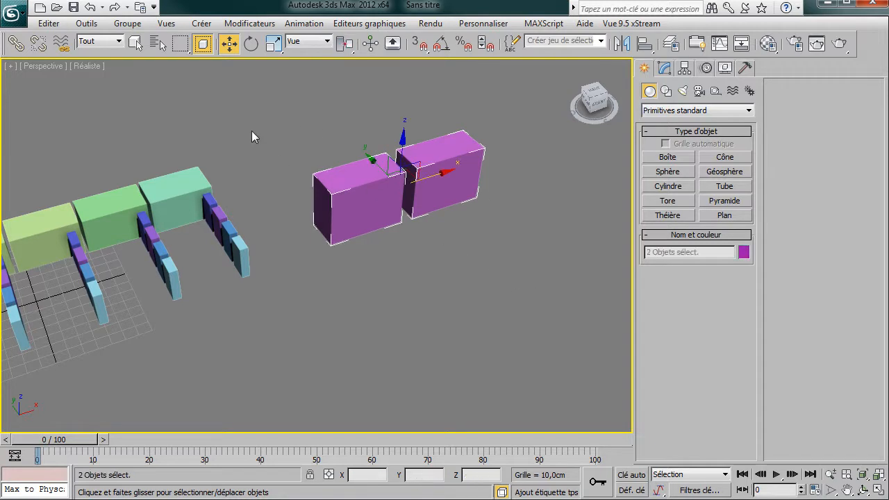
# Try rotating the two purple boxes together about their shared selection centre and about their individual pivot points.
pyautogui.click(254, 45)
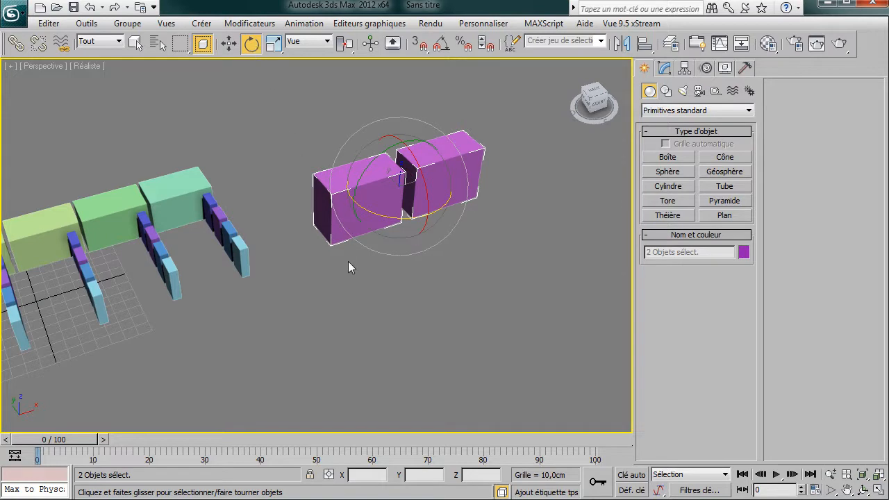
pyautogui.click(341, 216)
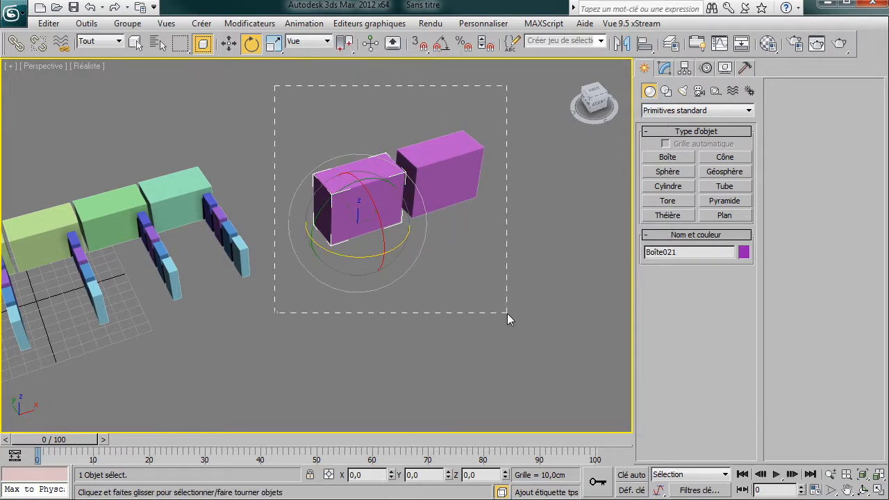
pyautogui.moveTo(506, 313); pyautogui.dragTo(507, 313)
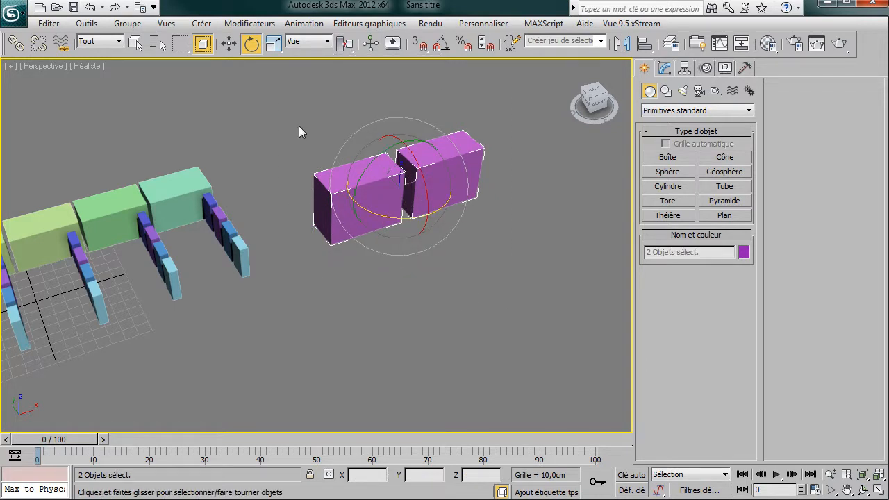
pyautogui.moveTo(428, 317); pyautogui.dragTo(428, 315)
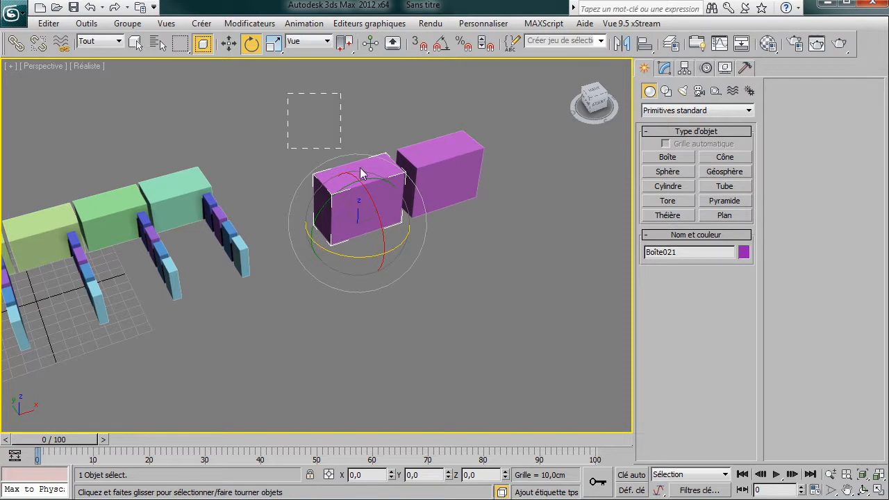
pyautogui.moveTo(522, 334); pyautogui.dragTo(522, 334)
pyautogui.moveTo(388, 147); pyautogui.dragTo(396, 253)
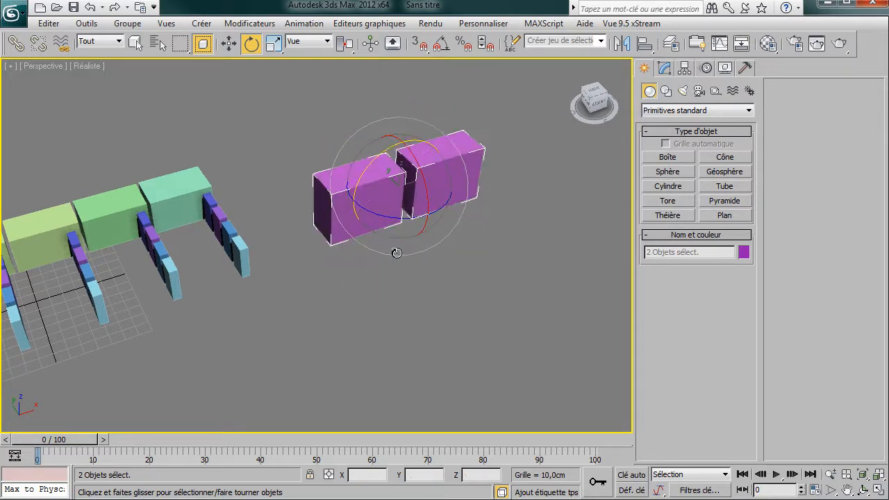
pyautogui.moveTo(346, 44); pyautogui.dragTo(350, 64)
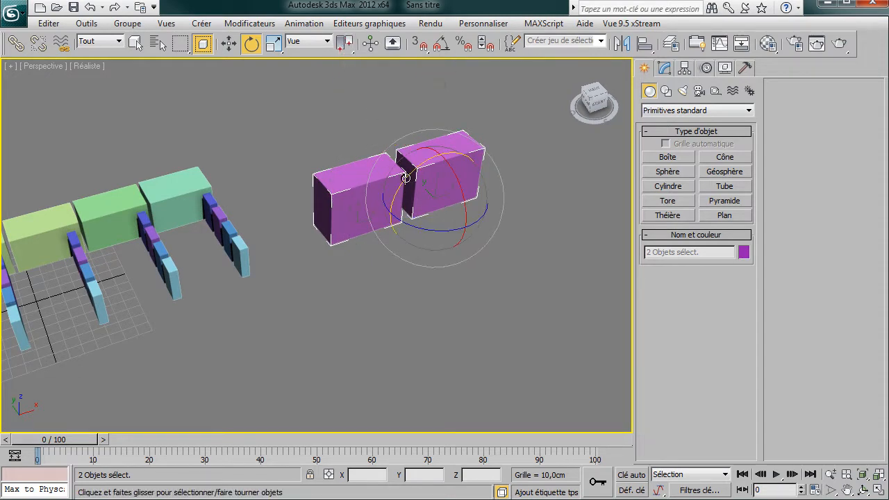
pyautogui.moveTo(423, 159); pyautogui.dragTo(264, 274)
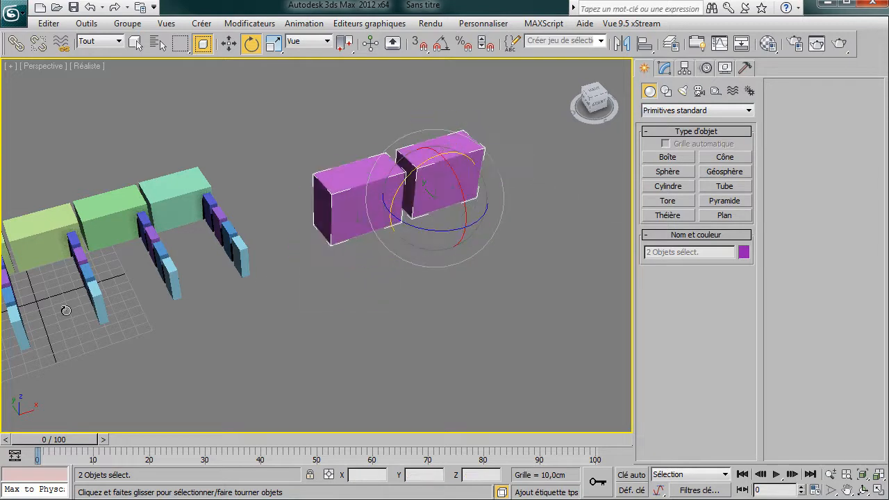
# Create a box about 38.6 cm long, 71.8 cm wide and 80.7 cm high in front of the purple boxes and activate rotation.
pyautogui.click(668, 157)
pyautogui.moveTo(476, 274); pyautogui.dragTo(426, 333)
pyautogui.click(421, 229)
pyautogui.moveTo(420, 228); pyautogui.dragTo(362, 199, button='middle')
pyautogui.scroll(3, 341, 230)
pyautogui.press('e')
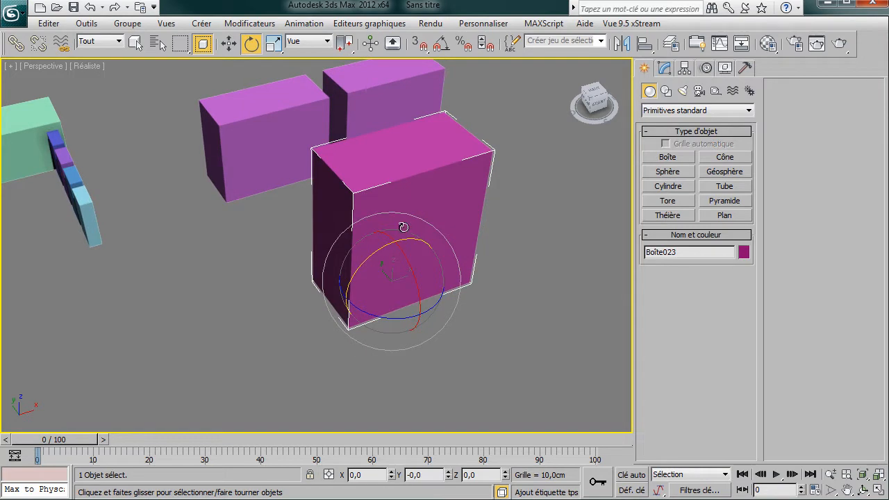
# Reshape the magenta box into a thin panel with a length of about 5 cm and a height of about 104.9 cm.
pyautogui.click(664, 68)
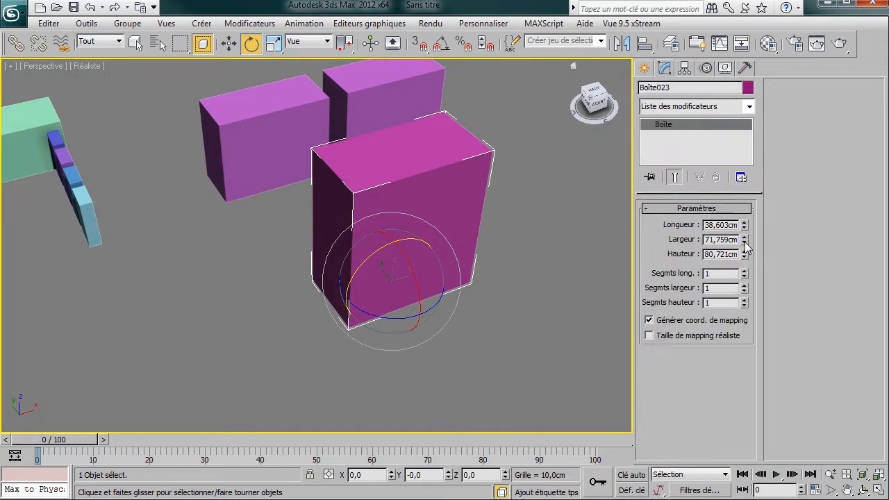
pyautogui.moveTo(745, 258); pyautogui.dragTo(746, 288)
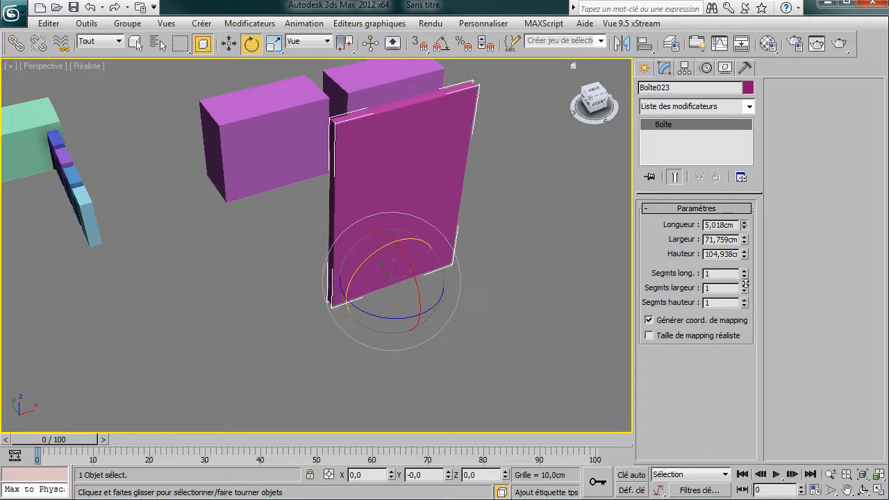
pyautogui.moveTo(512, 294); pyautogui.dragTo(460, 274, button='middle')
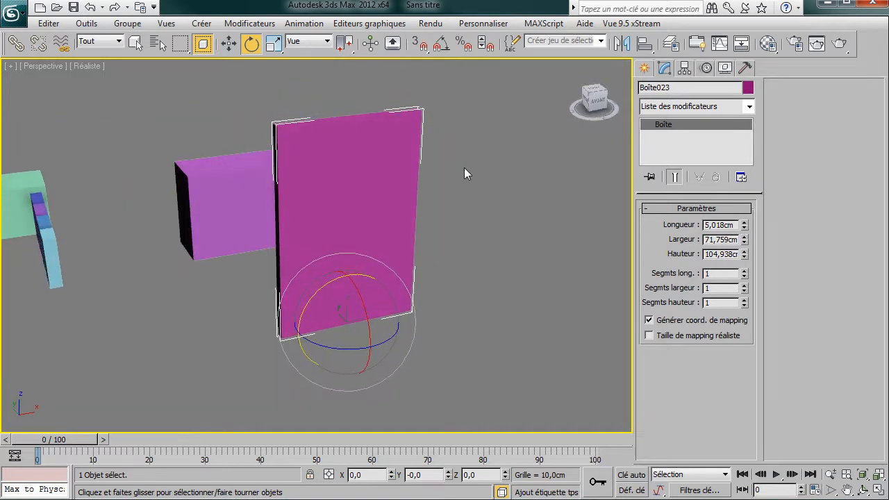
# Try rotating the thin panel about its Z axis with and without angle snap, leaving angle snap on.
pyautogui.click(442, 46)
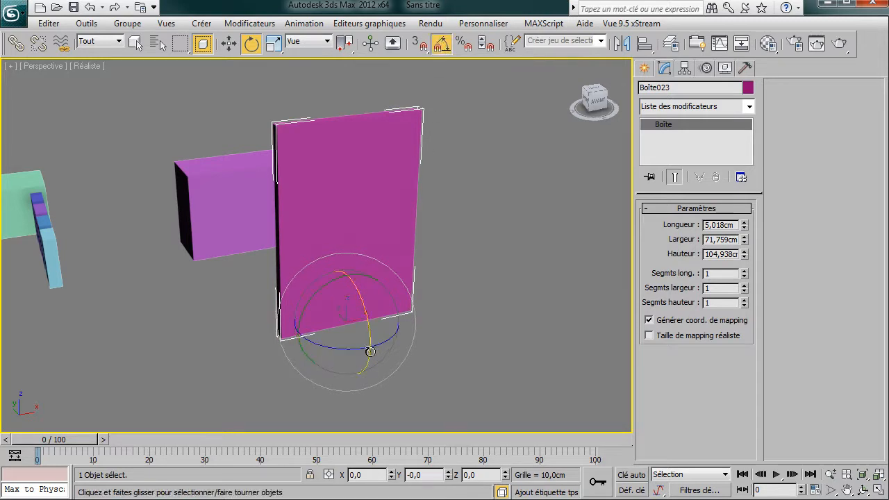
pyautogui.moveTo(348, 349); pyautogui.dragTo(422, 362)
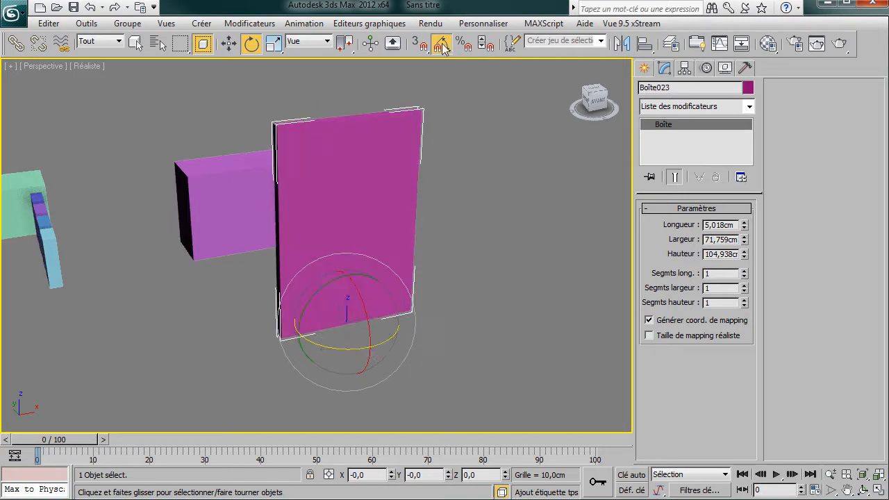
pyautogui.moveTo(337, 349); pyautogui.dragTo(633, 293)
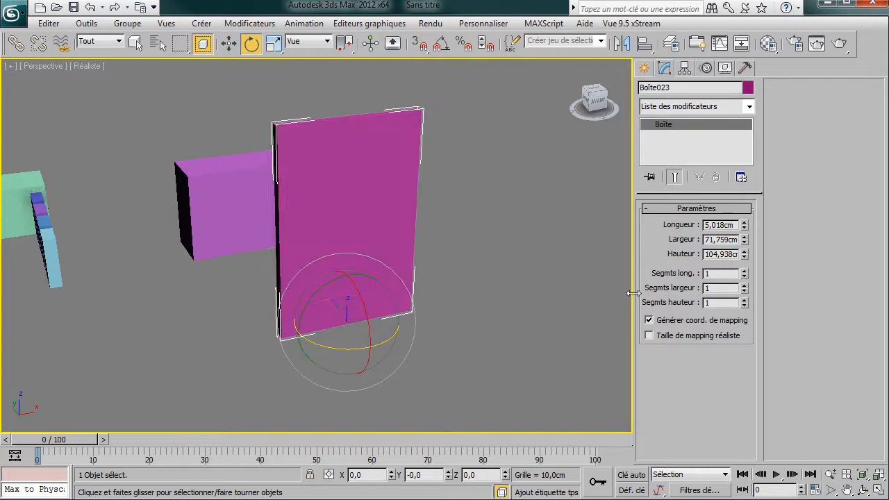
pyautogui.click(440, 44)
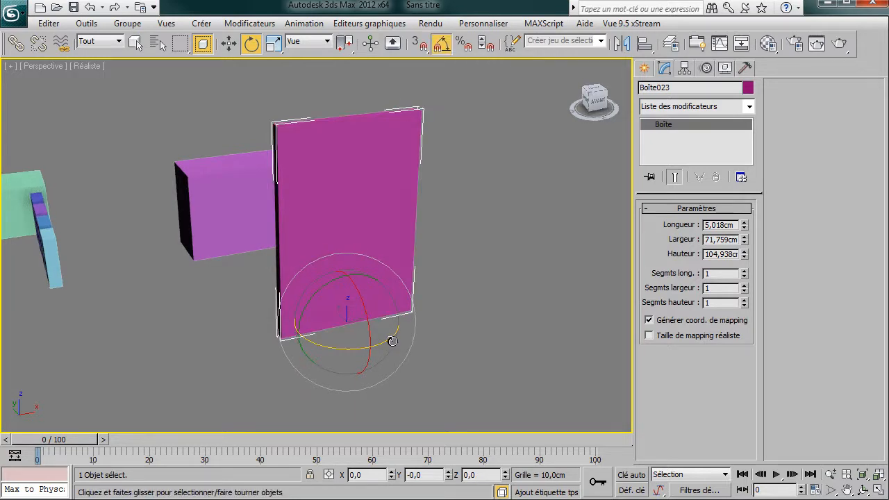
pyautogui.moveTo(391, 341); pyautogui.dragTo(375, 356)
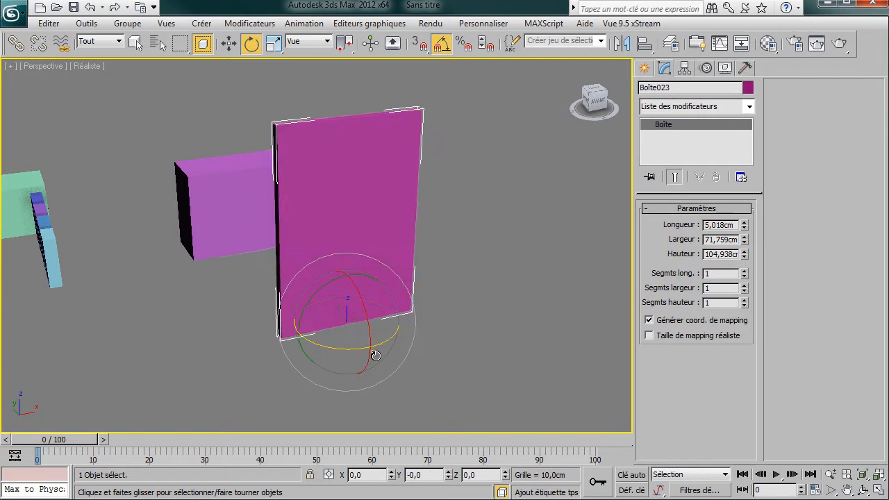
# Check the angle increment in the grid and snap settings, and close them without changes.
pyautogui.rightClick(439, 46)
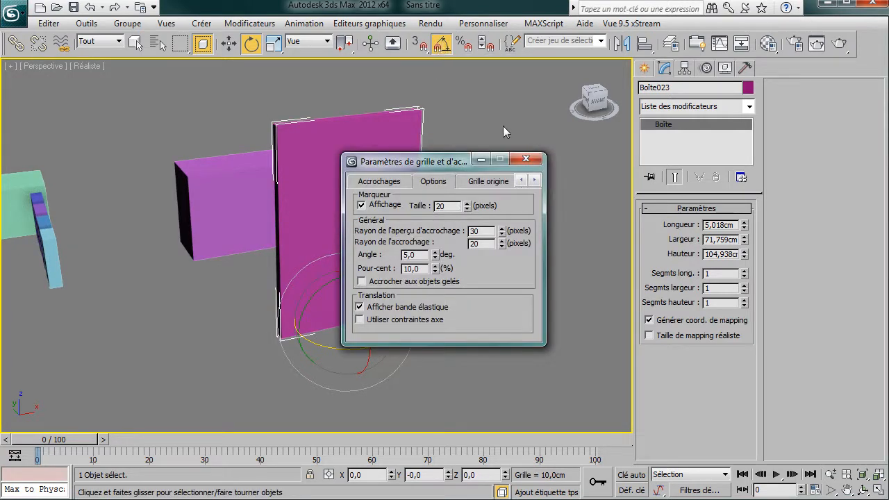
pyautogui.click(526, 159)
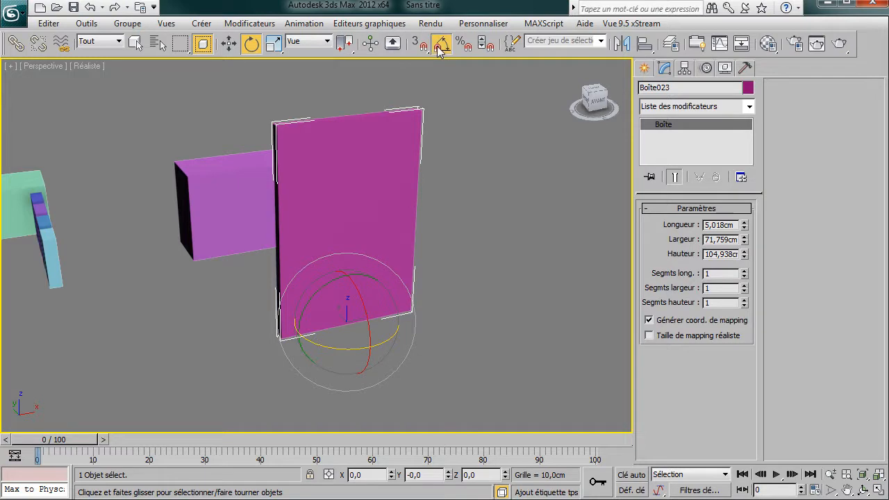
pyautogui.moveTo(425, 350); pyautogui.dragTo(371, 334, button='middle')
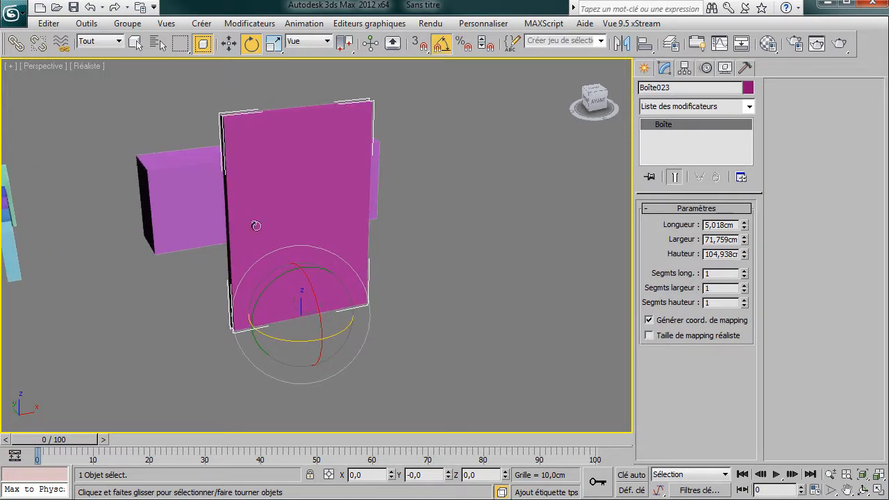
# Create a cylinder of about 3.8 cm radius and 107.3 cm height along the magenta panel's vertical side edge.
pyautogui.moveTo(259, 336); pyautogui.dragTo(281, 365)
pyautogui.click(645, 67)
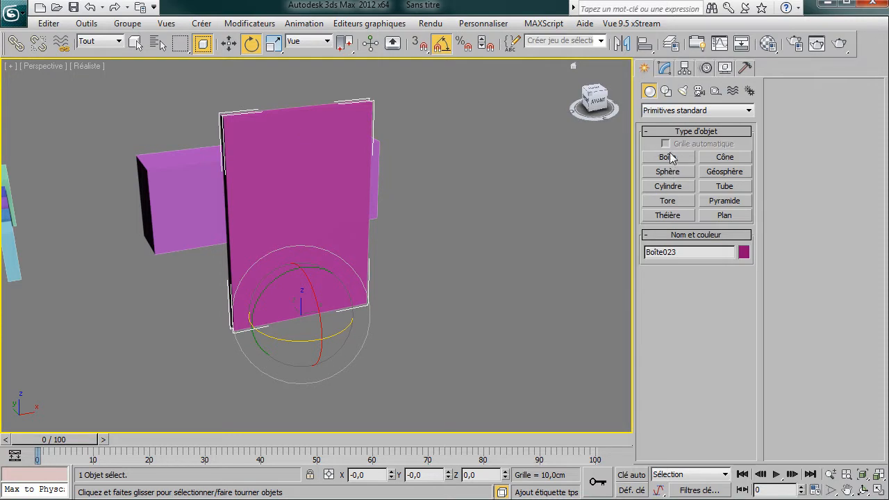
pyautogui.click(669, 187)
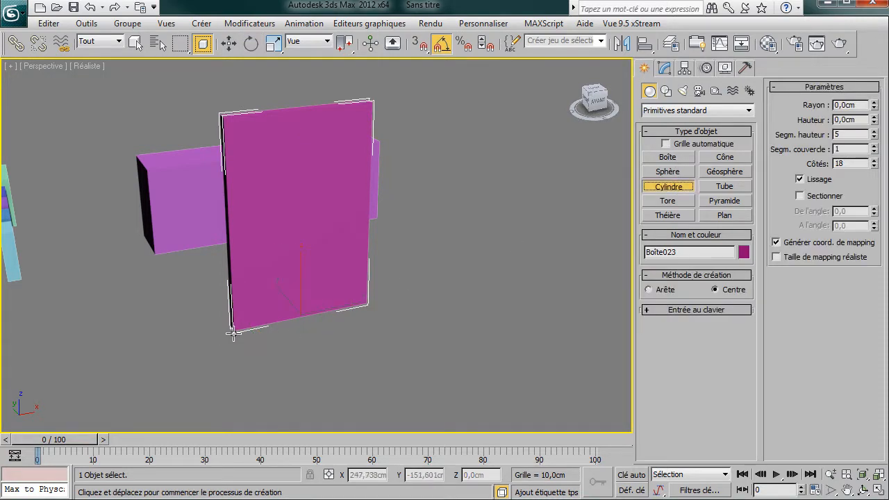
pyautogui.moveTo(234, 333); pyautogui.dragTo(229, 331)
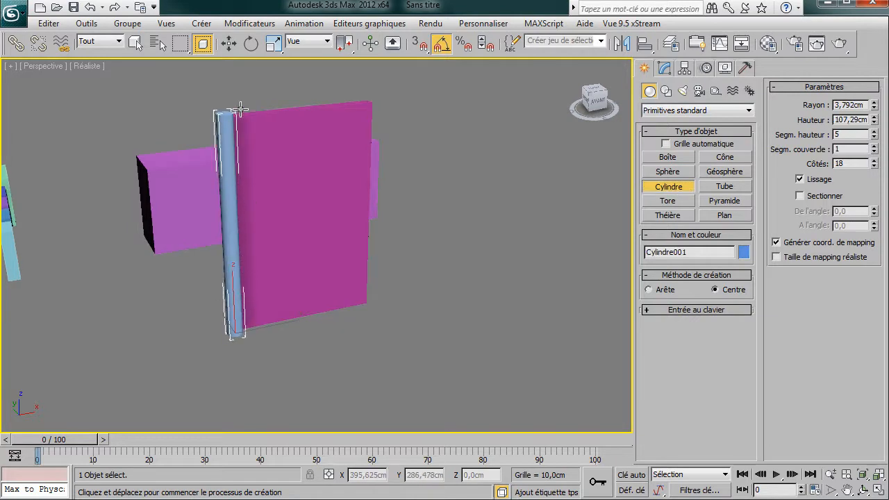
pyautogui.click(240, 109)
pyautogui.press('e')
# Link the magenta panel to the blue cylinder as its child.
pyautogui.keyDown('alt'); pyautogui.moveTo(329, 196); pyautogui.dragTo(14, 240, button='middle'); pyautogui.keyUp('alt')
pyautogui.keyDown('alt'); pyautogui.moveTo(306, 233); pyautogui.dragTo(147, 285, button='middle'); pyautogui.keyUp('alt')
pyautogui.click(48, 261)
pyautogui.keyDown('alt'); pyautogui.moveTo(95, 299); pyautogui.dragTo(118, 270, button='middle'); pyautogui.keyUp('alt')
pyautogui.scroll(-3, 118, 269)
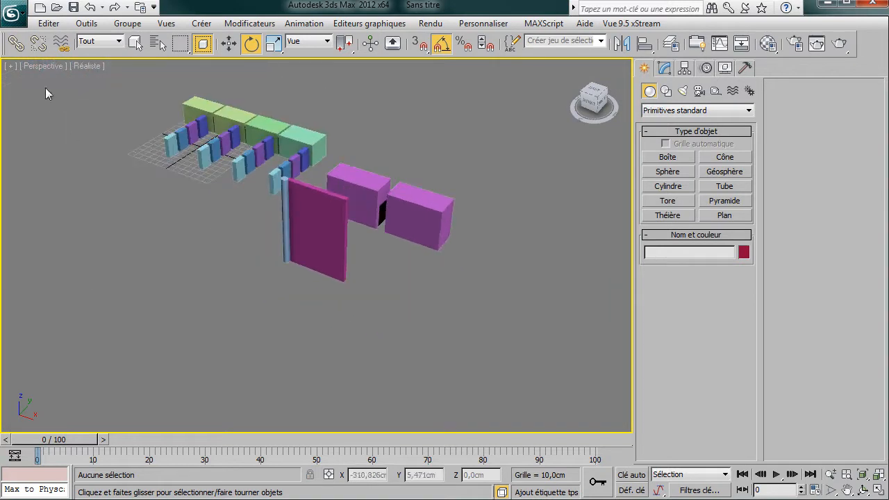
pyautogui.click(15, 43)
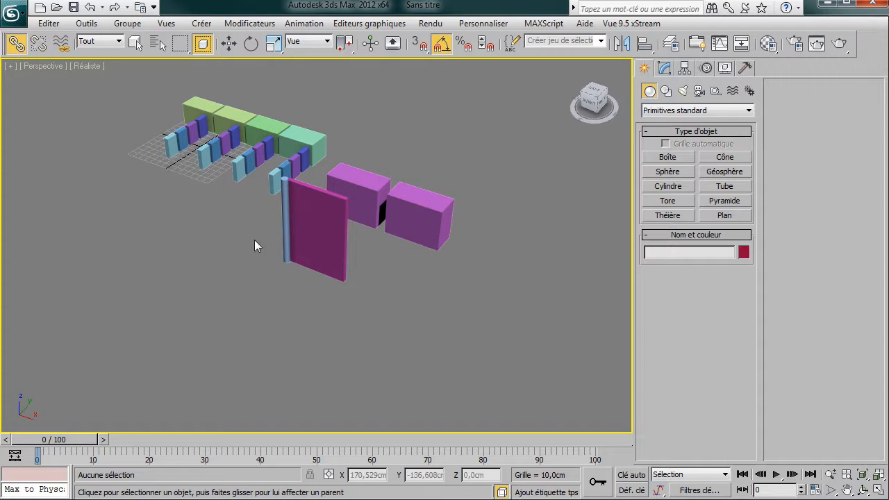
pyautogui.click(314, 252)
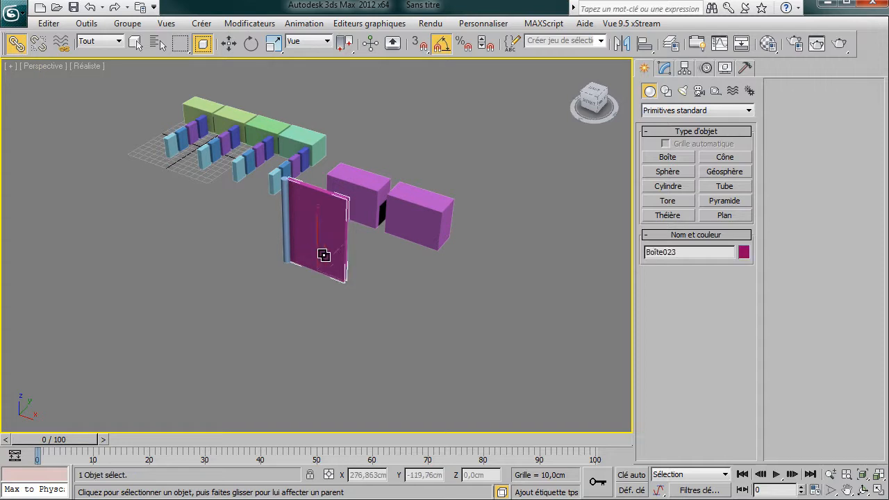
pyautogui.moveTo(324, 252); pyautogui.dragTo(285, 248)
pyautogui.click(285, 248)
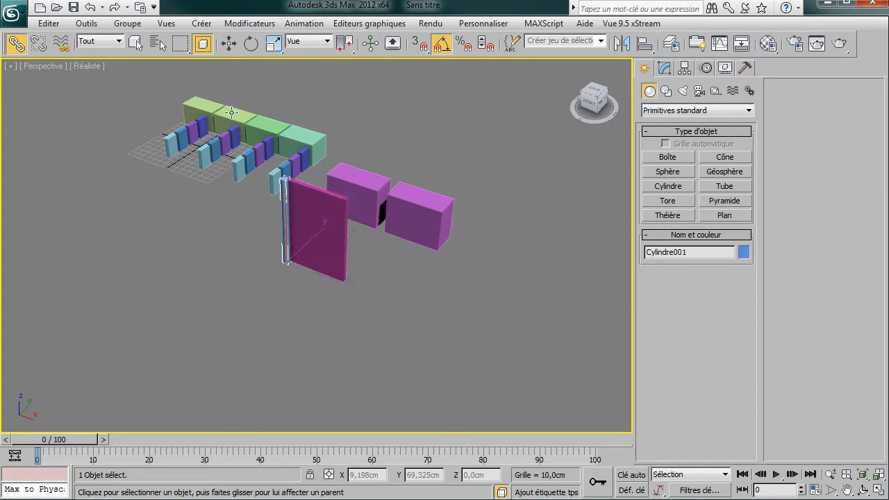
# Try rotating the cylinder about its Z axis to swing the linked panel, then clear the selection.
pyautogui.click(248, 48)
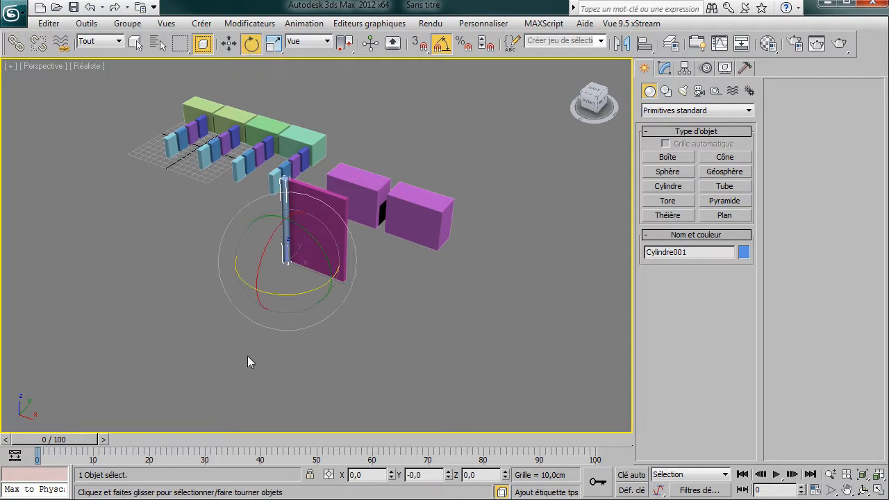
pyautogui.moveTo(298, 293); pyautogui.dragTo(268, 347)
pyautogui.moveTo(339, 221); pyautogui.dragTo(270, 207, button='middle')
pyautogui.rightClick(270, 206)
pyautogui.click(288, 218)
pyautogui.click(211, 292)
# Select the cylinder together with its linked panel and make transforms use the pivot point centre.
pyautogui.moveTo(211, 293); pyautogui.dragTo(261, 275, button='middle')
pyautogui.scroll(3, 261, 275)
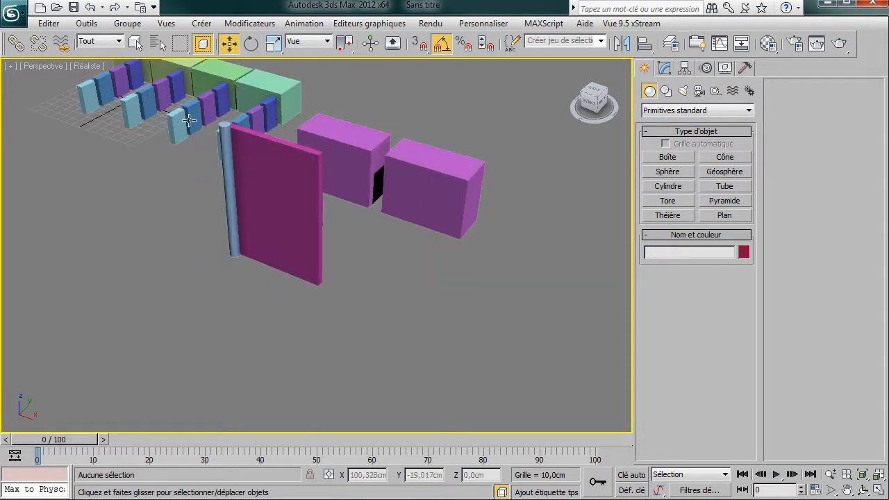
pyautogui.click(135, 43)
pyautogui.click(234, 250)
pyautogui.keyDown('ctrl'); pyautogui.click(234, 251); pyautogui.keyUp('ctrl')
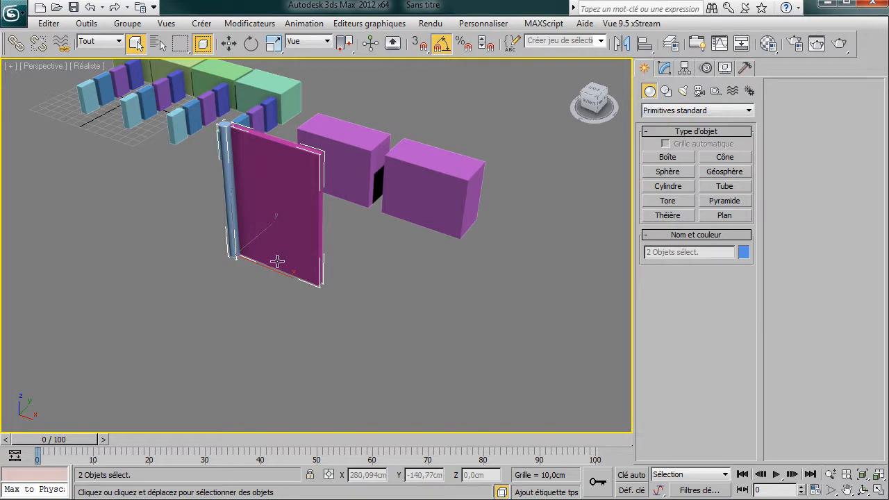
pyautogui.rightClick(250, 252)
pyautogui.click(270, 260)
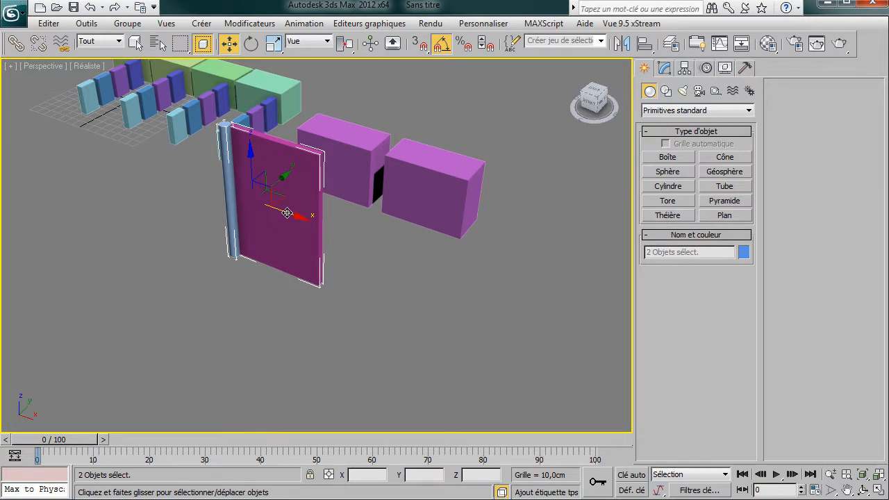
pyautogui.moveTo(346, 43); pyautogui.dragTo(349, 65)
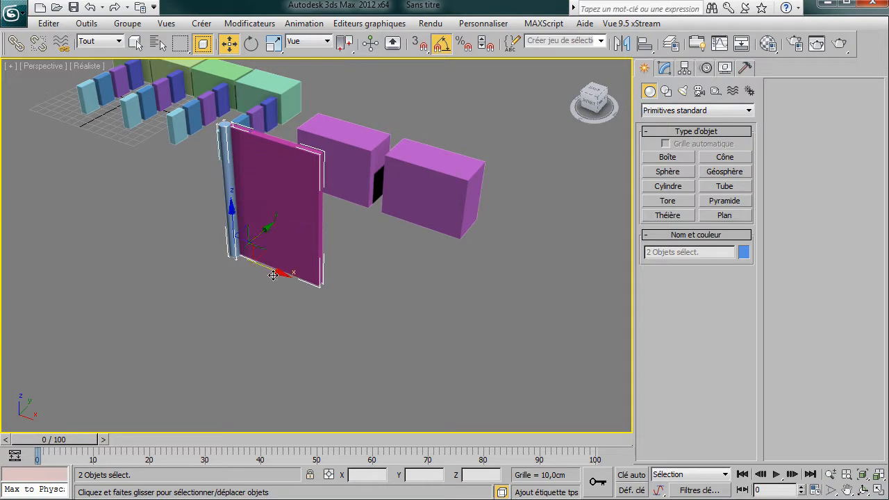
# Clone the cylinder and panel along X as 3 copies, spaced so the panels form a continuous wall.
pyautogui.moveTo(273, 275)
pyautogui.keyDown('shift'); pyautogui.mouseDown()
pyautogui.moveTo(376, 314)
pyautogui.moveTo(358, 316)
pyautogui.mouseUp(); pyautogui.keyUp('shift')
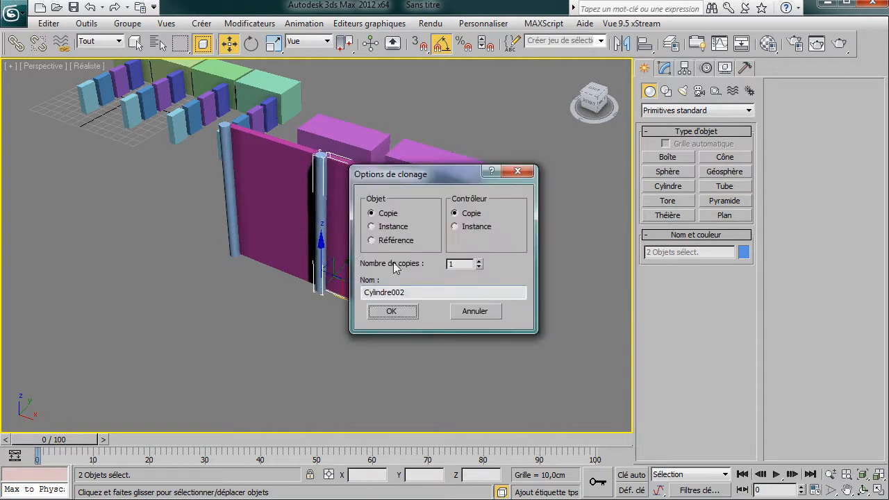
pyautogui.click(478, 261)
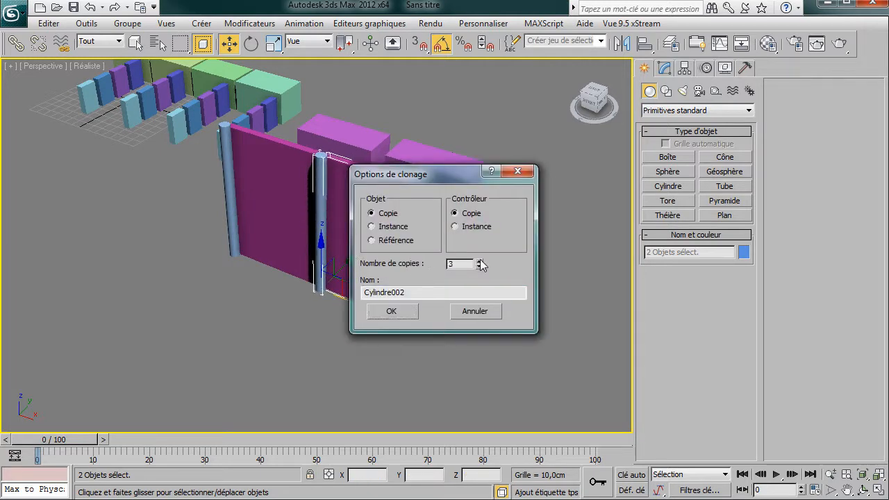
pyautogui.click(392, 311)
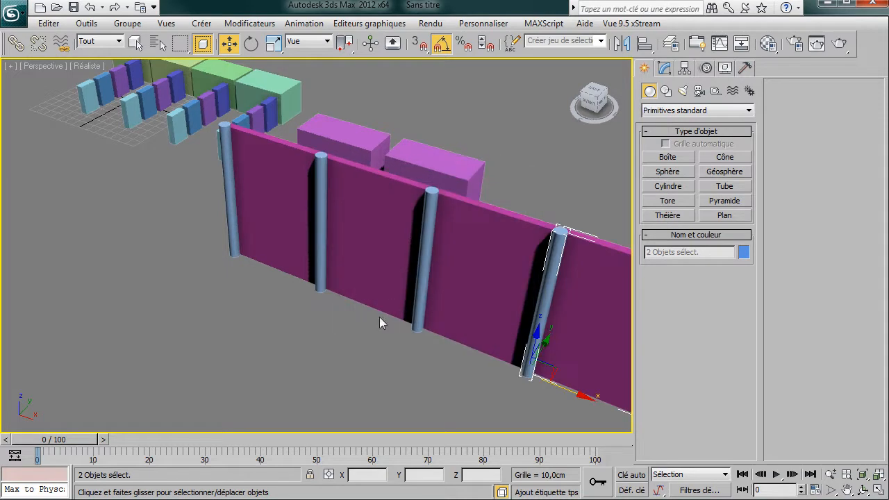
# Check each cylinder's link to its own panel by selecting the cloned pairs one by one.
pyautogui.doubleClick(226, 177)
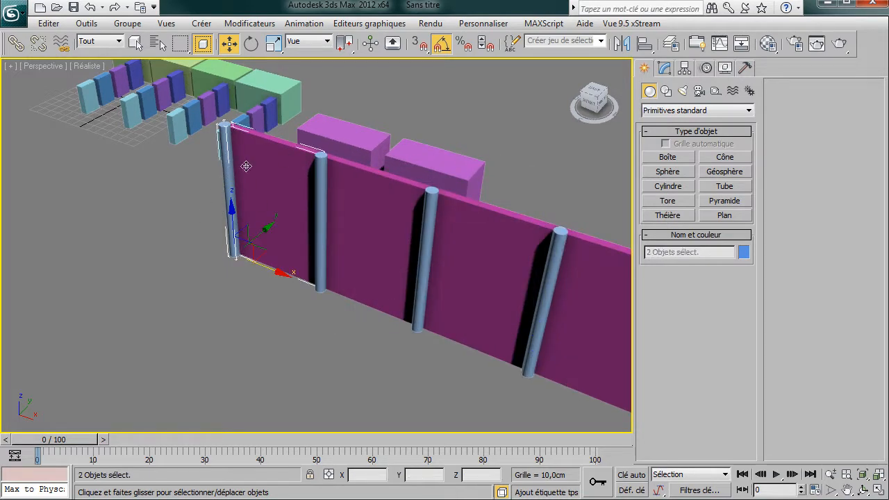
pyautogui.doubleClick(317, 184)
pyautogui.doubleClick(423, 229)
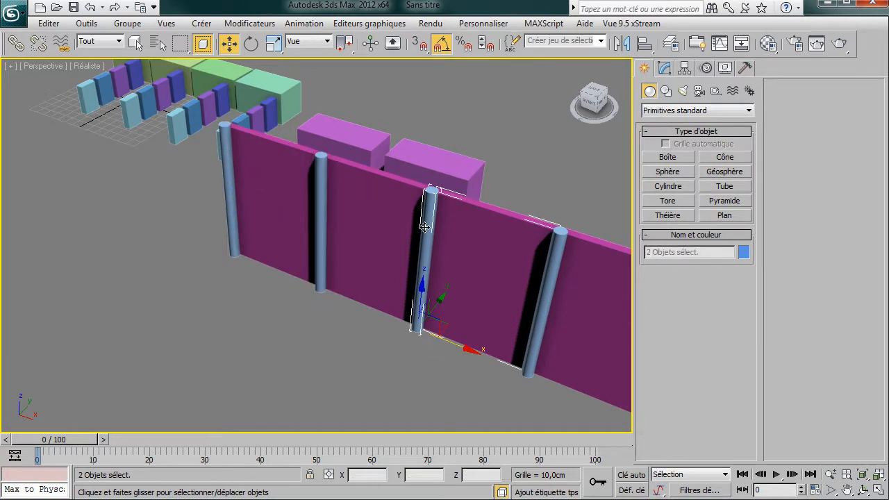
pyautogui.scroll(-4, 432, 258)
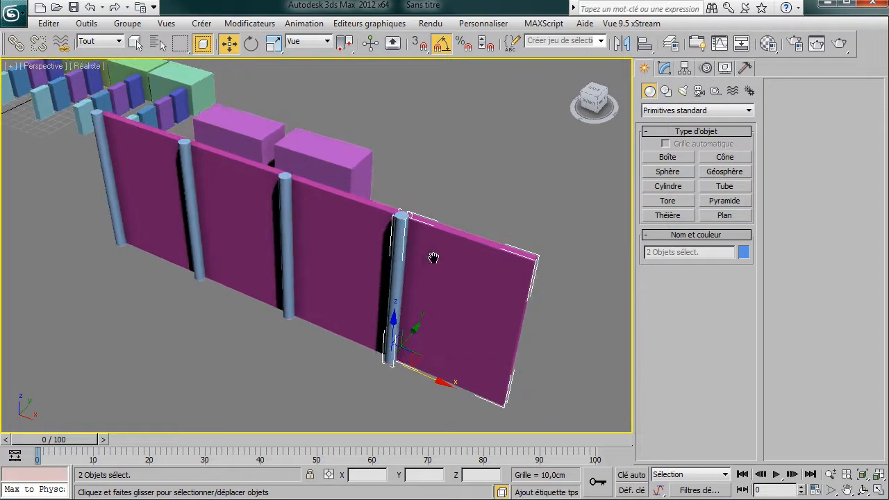
pyautogui.moveTo(399, 258); pyautogui.dragTo(418, 256, button='middle')
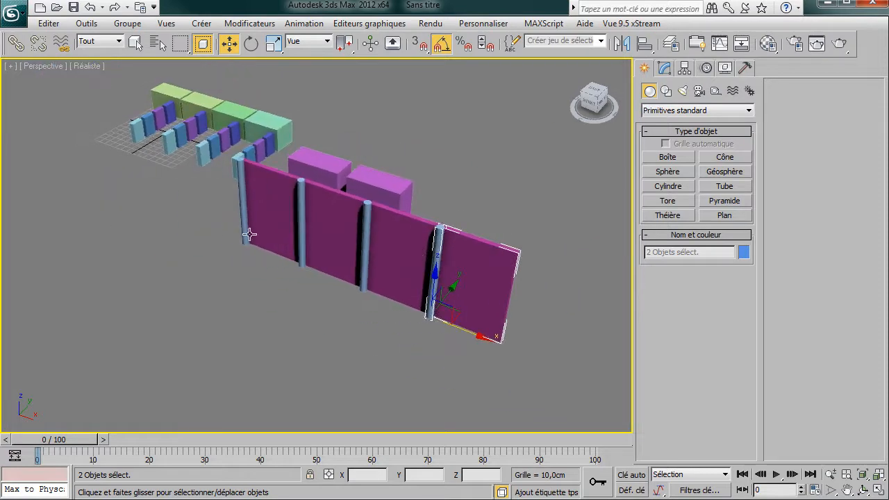
pyautogui.click(306, 298)
# Link each cylinder to the preceding one, ending at the first cylinder, and check the chain by selecting its whole hierarchy.
pyautogui.click(15, 43)
pyautogui.moveTo(437, 271); pyautogui.dragTo(369, 359)
pyautogui.moveTo(348, 313); pyautogui.dragTo(290, 296)
pyautogui.moveTo(301, 266); pyautogui.dragTo(300, 267)
pyautogui.click(300, 267)
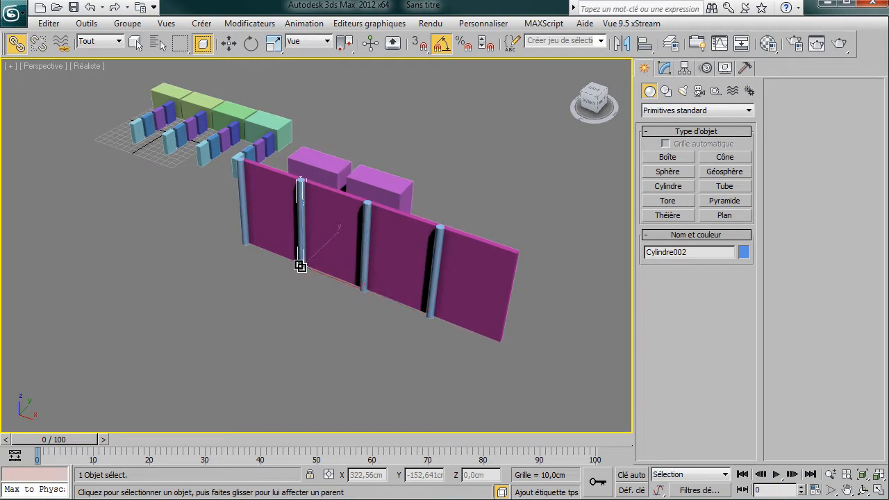
pyautogui.moveTo(243, 238); pyautogui.dragTo(243, 238)
pyautogui.moveTo(242, 239); pyautogui.dragTo(242, 238)
pyautogui.doubleClick(242, 239)
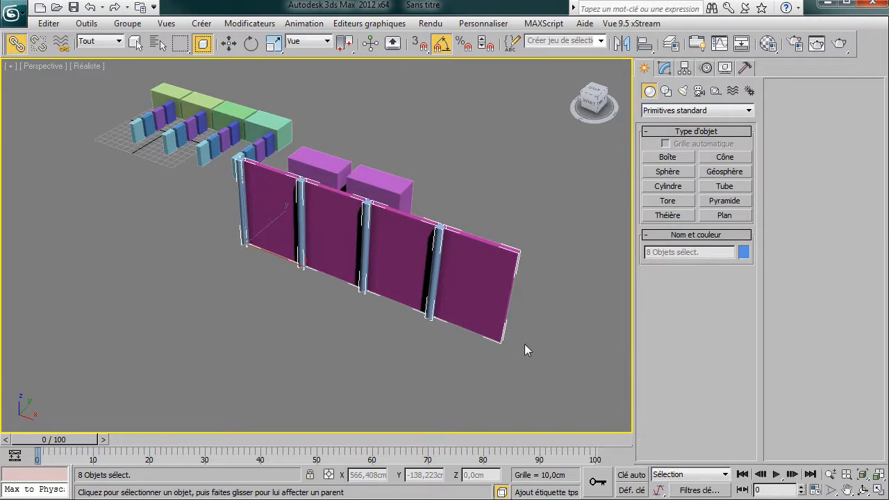
pyautogui.click(234, 315)
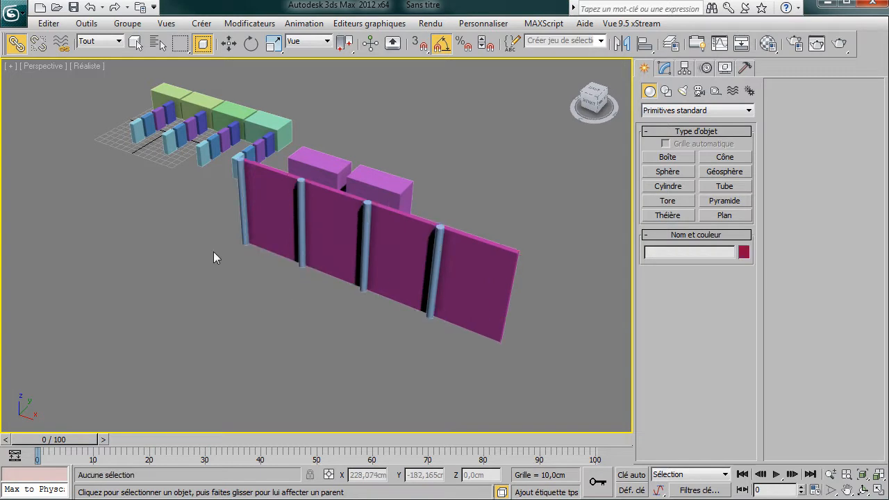
# Select all four cylinders and rotate them together about Z to fold the panels into a closed square enclosure.
pyautogui.click(242, 220)
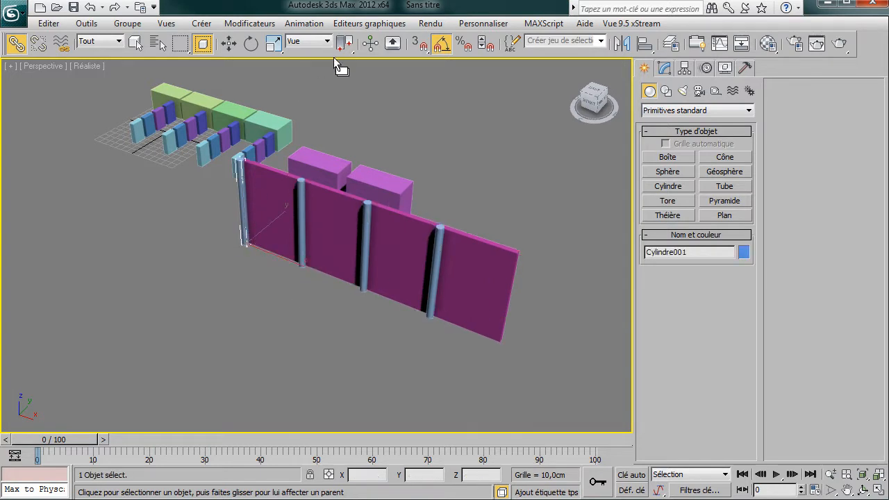
pyautogui.click(249, 46)
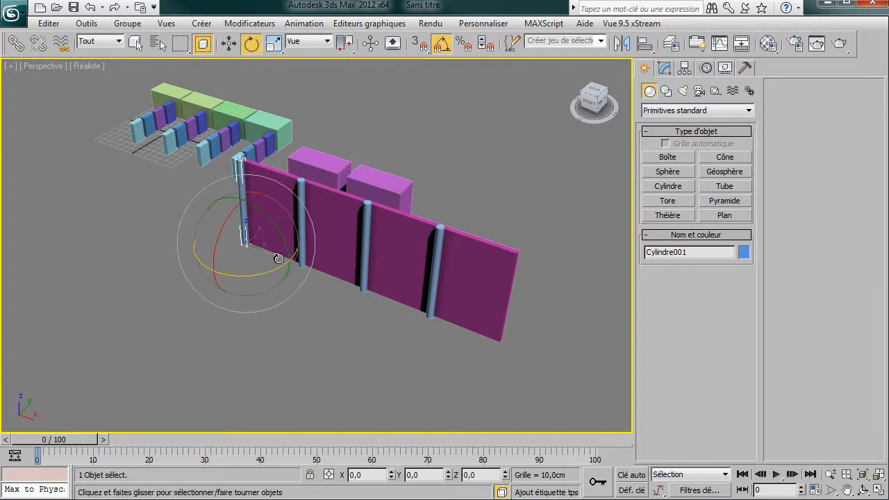
pyautogui.keyDown('ctrl'); pyautogui.click(303, 266); pyautogui.keyUp('ctrl')
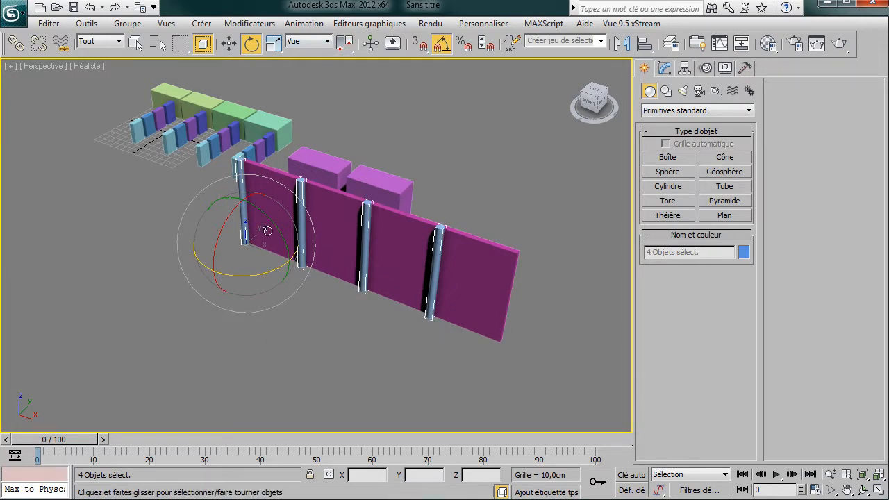
pyautogui.moveTo(270, 271); pyautogui.dragTo(211, 296)
pyautogui.keyDown('alt'); pyautogui.moveTo(276, 229); pyautogui.dragTo(42, 260, button='middle'); pyautogui.keyUp('alt')
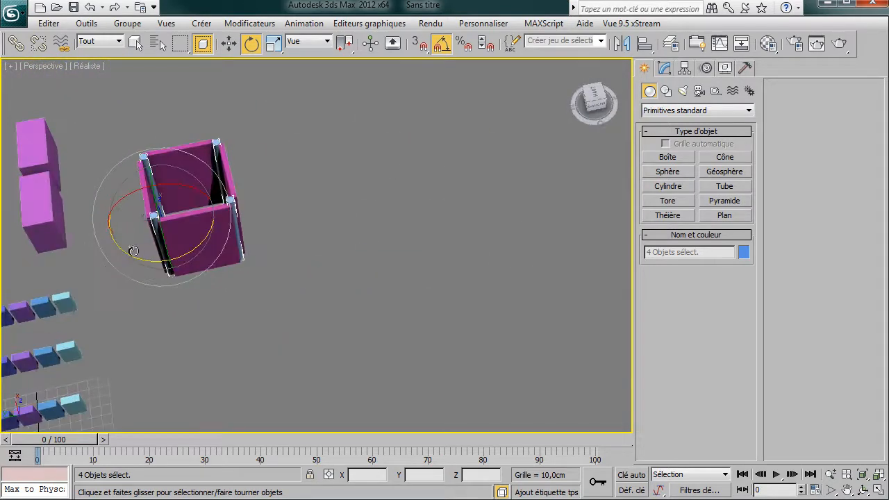
pyautogui.moveTo(138, 260); pyautogui.dragTo(132, 282)
pyautogui.moveTo(272, 223); pyautogui.dragTo(428, 199, button='middle')
pyautogui.moveTo(551, 193); pyautogui.dragTo(423, 206, button='middle')
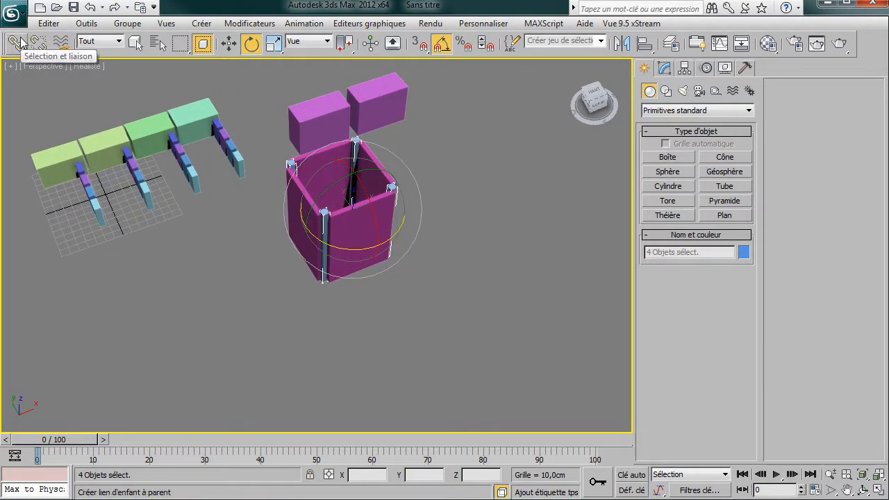
# Create a thin upright box about 4.9 cm long, 98.3 cm wide and 147 cm high beside the folded panels.
pyautogui.click(668, 157)
pyautogui.moveTo(502, 211); pyautogui.dragTo(428, 229)
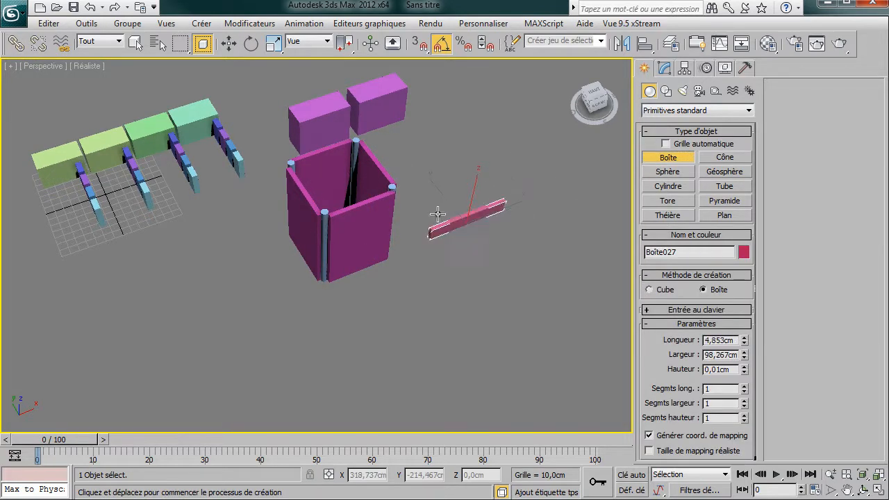
pyautogui.click(484, 147)
pyautogui.moveTo(484, 146); pyautogui.dragTo(298, 135, button='middle')
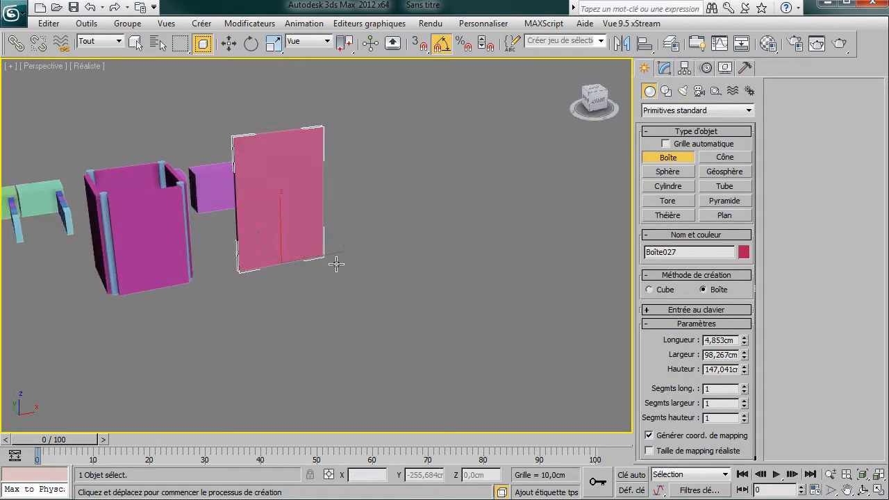
pyautogui.press('e')
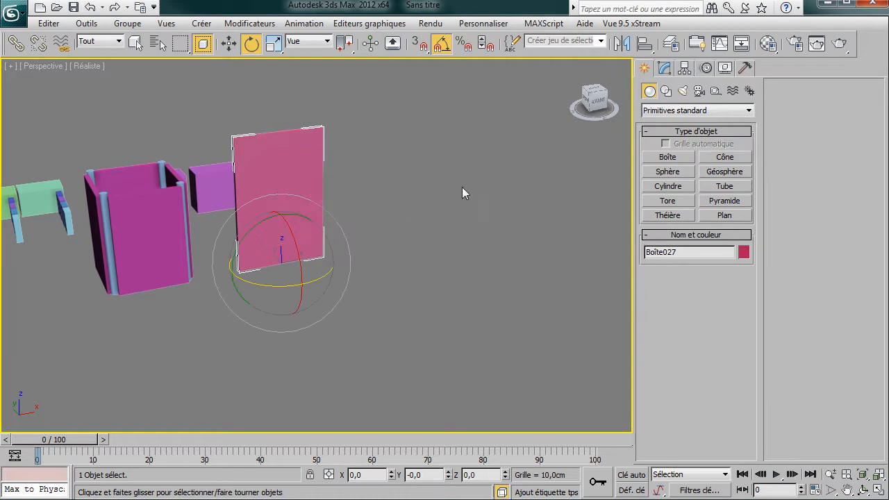
# Change the new box's object colour to light turquoise and increase its length to about 7.1 cm.
pyautogui.click(670, 72)
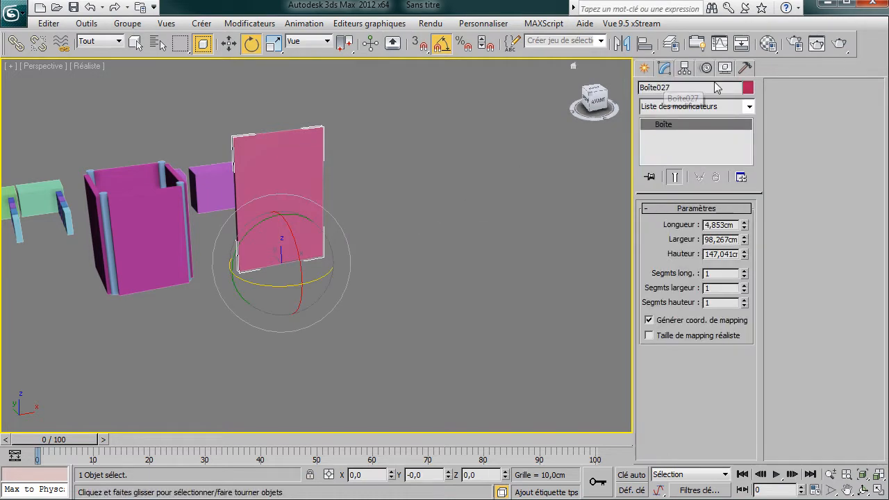
pyautogui.click(748, 88)
pyautogui.click(451, 200)
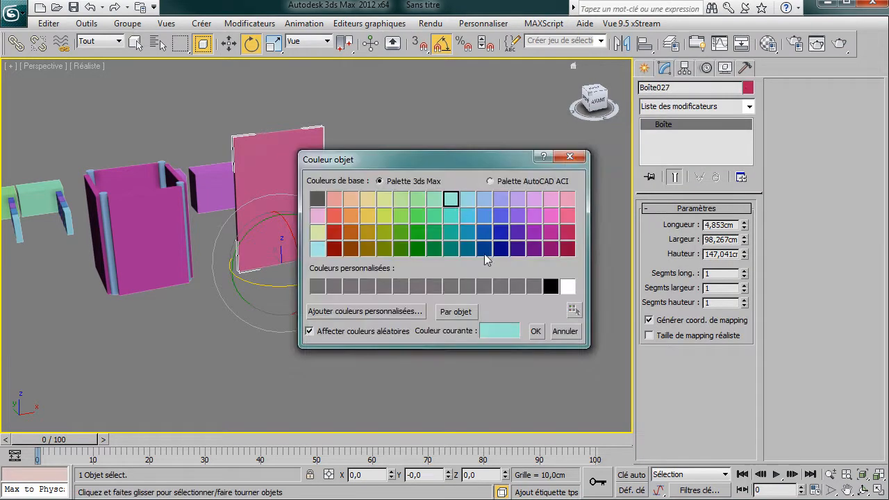
pyautogui.click(535, 333)
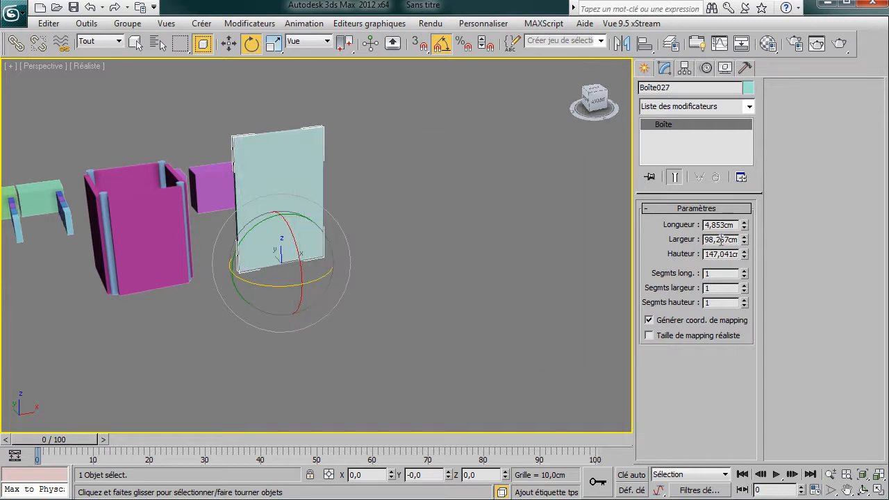
pyautogui.moveTo(744, 224); pyautogui.dragTo(709, 191)
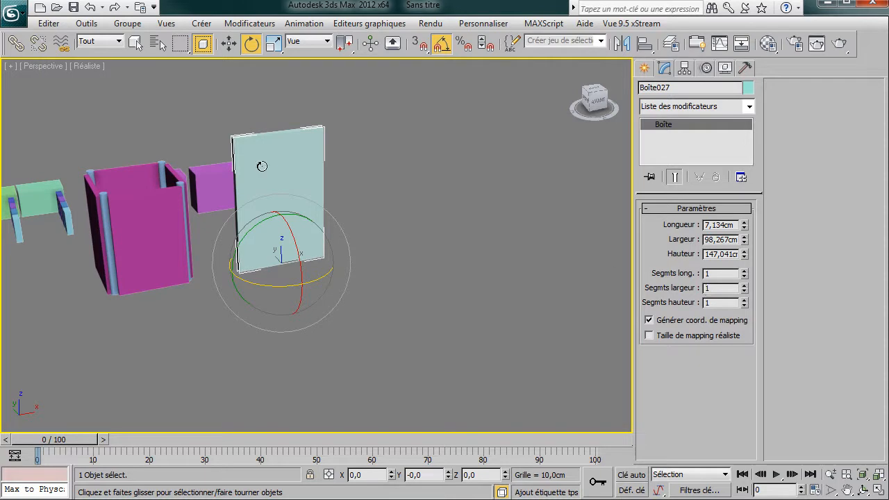
# Switch the viewport to wireframe and set the turquoise box's segments to 4 in length, 21 in width and 26 in height.
pyautogui.click(89, 66)
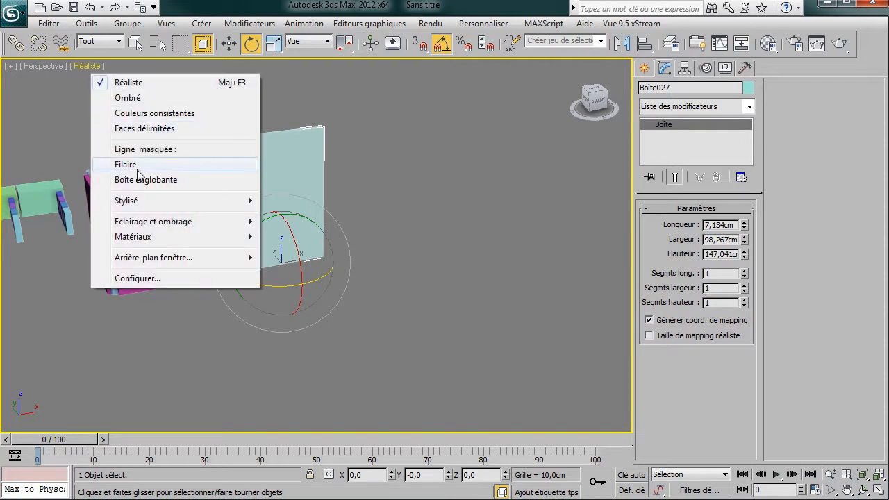
pyautogui.click(132, 164)
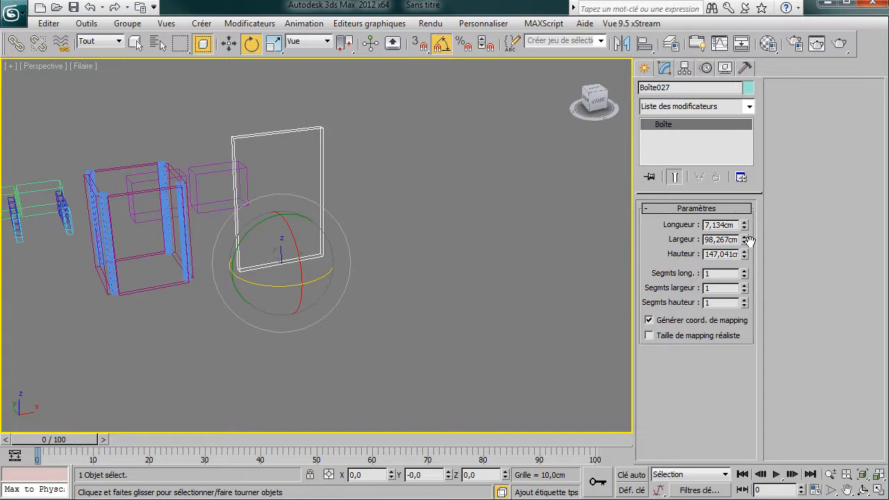
pyautogui.moveTo(744, 276); pyautogui.dragTo(729, 254)
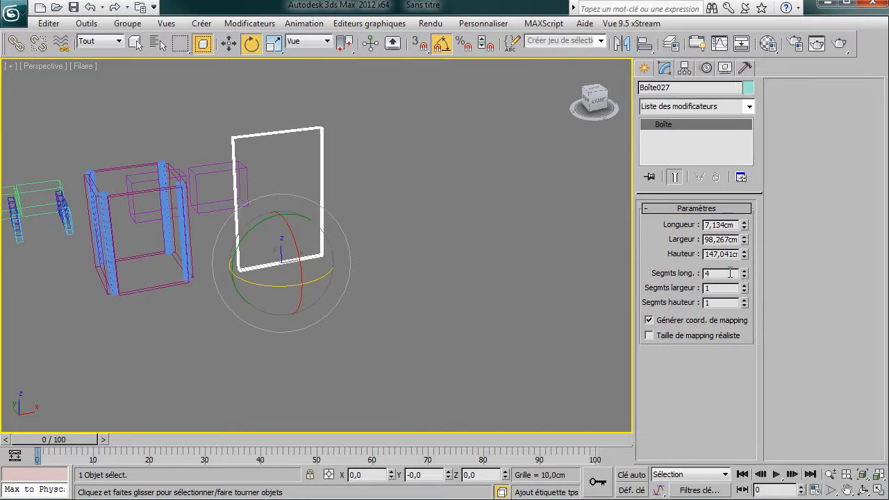
pyautogui.moveTo(744, 303); pyautogui.dragTo(758, 259)
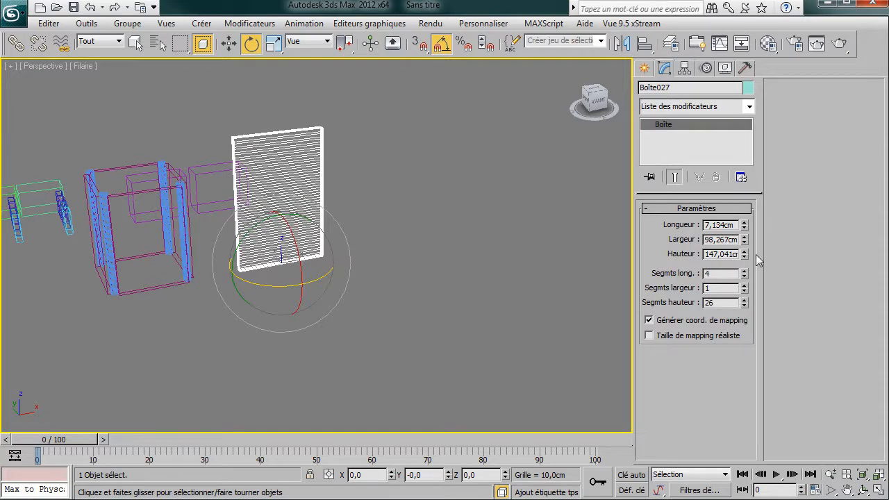
pyautogui.moveTo(745, 292); pyautogui.dragTo(746, 271)
pyautogui.keyDown('alt'); pyautogui.moveTo(343, 247); pyautogui.dragTo(342, 333, button='middle'); pyautogui.keyUp('alt')
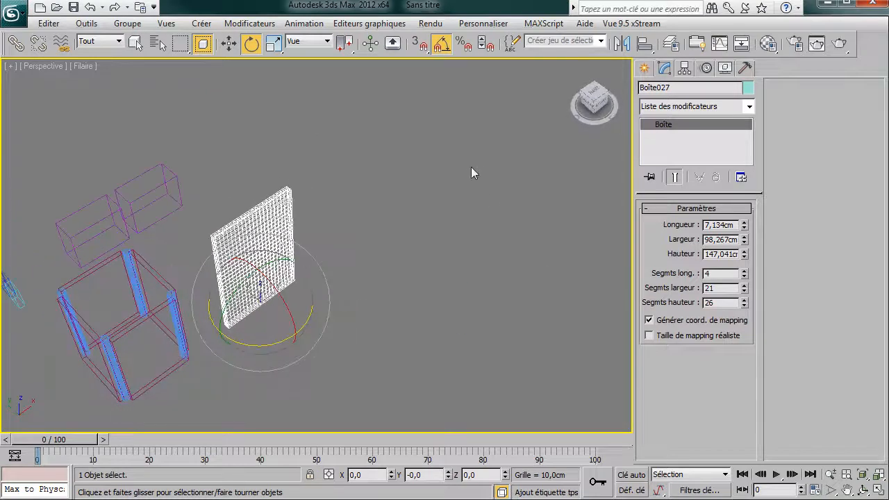
# Restore realistic shading and move only the turquoise box's pivot along X to the panel's left edge.
pyautogui.click(684, 69)
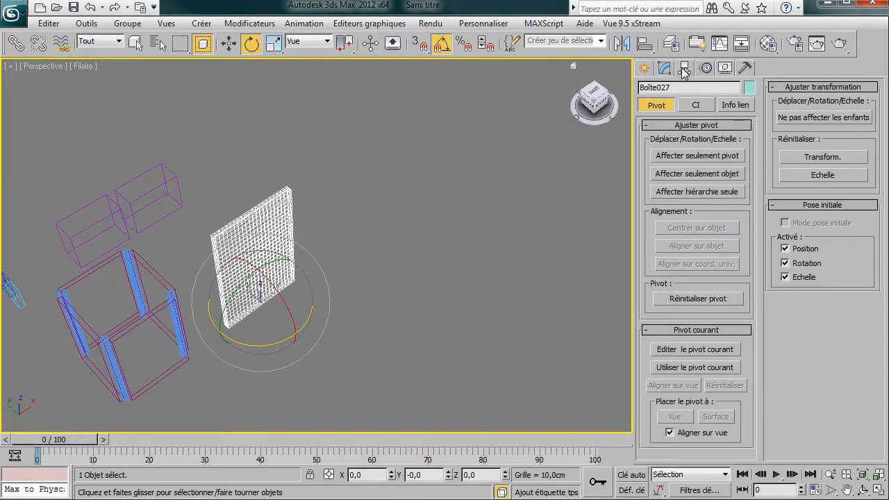
pyautogui.click(84, 70)
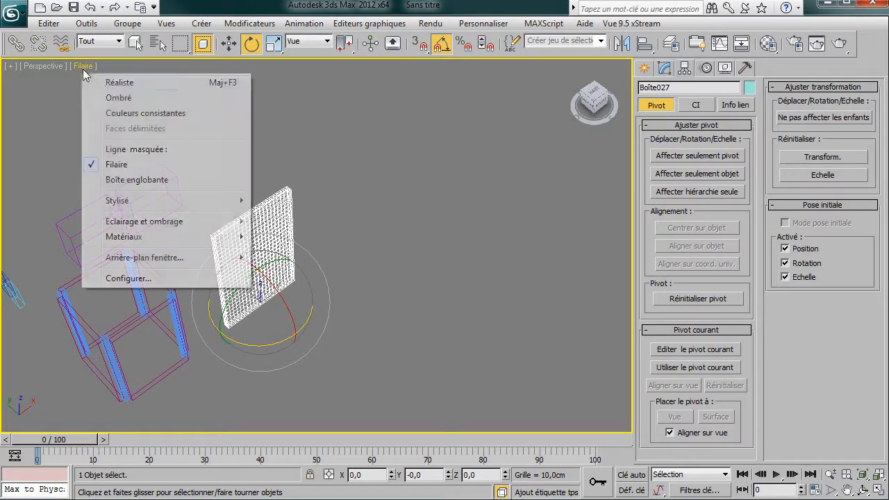
pyautogui.click(105, 82)
pyautogui.moveTo(386, 170); pyautogui.dragTo(440, 141, button='middle')
pyautogui.keyDown('alt'); pyautogui.moveTo(440, 141); pyautogui.dragTo(383, 122, button='middle'); pyautogui.keyUp('alt')
pyautogui.scroll(5, 372, 203)
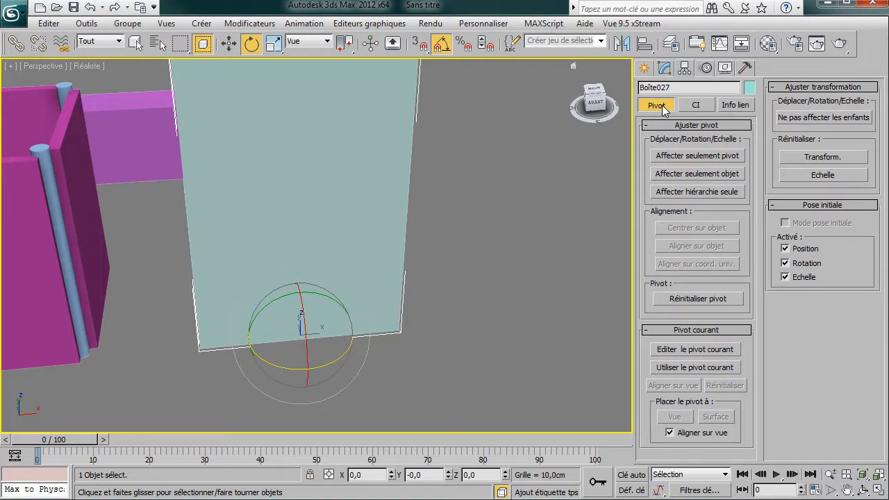
pyautogui.click(673, 157)
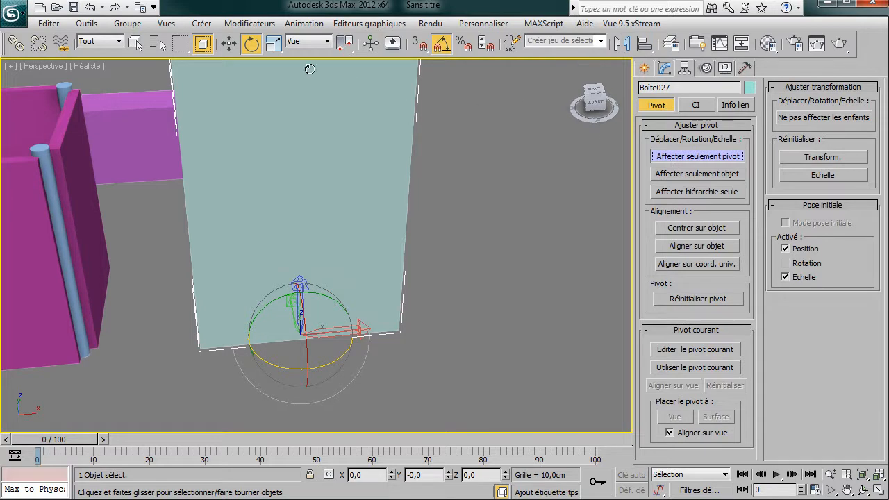
pyautogui.click(228, 44)
pyautogui.moveTo(317, 321); pyautogui.dragTo(211, 336)
pyautogui.click(680, 160)
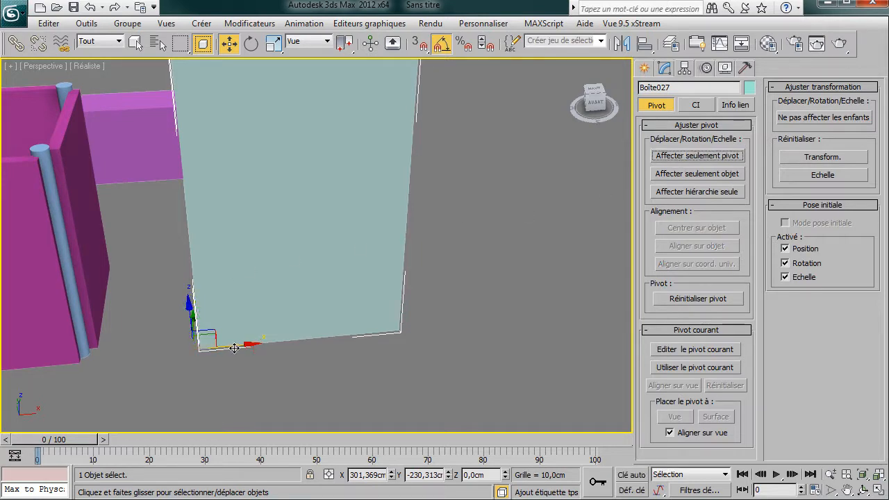
# Clone the turquoise panel along X as three copies spaced about 103 cm apart, forming a row of four panels.
pyautogui.moveTo(233, 347)
pyautogui.keyDown('shift'); pyautogui.mouseDown()
pyautogui.moveTo(452, 332)
pyautogui.moveTo(440, 339)
pyautogui.mouseUp(); pyautogui.keyUp('shift')
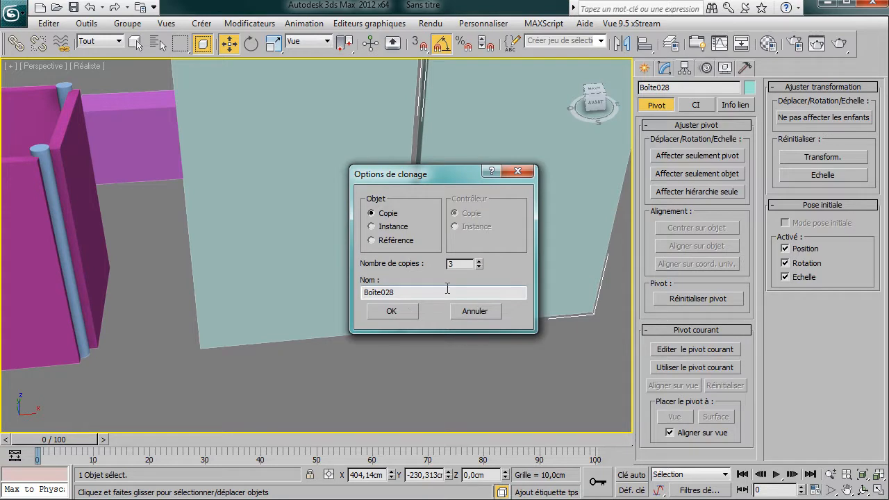
pyautogui.click(391, 311)
pyautogui.scroll(-5, 403, 308)
pyautogui.moveTo(402, 308); pyautogui.dragTo(350, 315, button='middle')
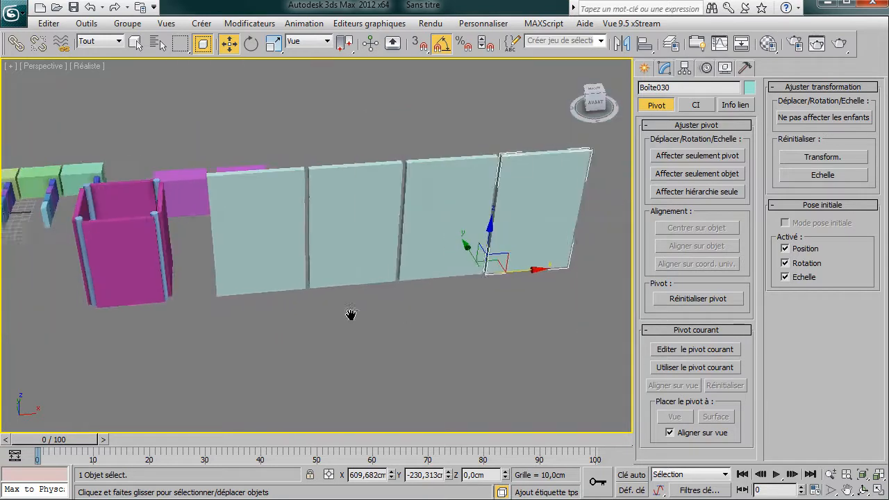
# Link each turquoise panel to the preceding one, ending at the first panel, and select the whole hierarchy.
pyautogui.click(16, 45)
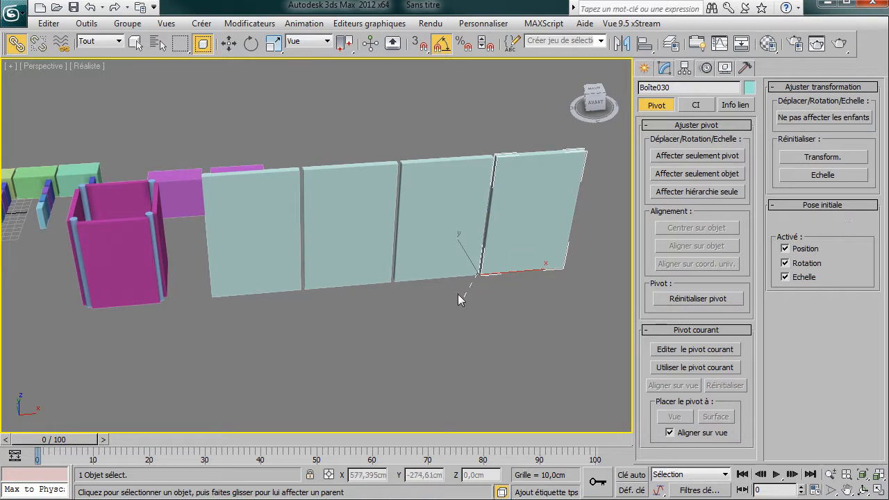
pyautogui.click(437, 259)
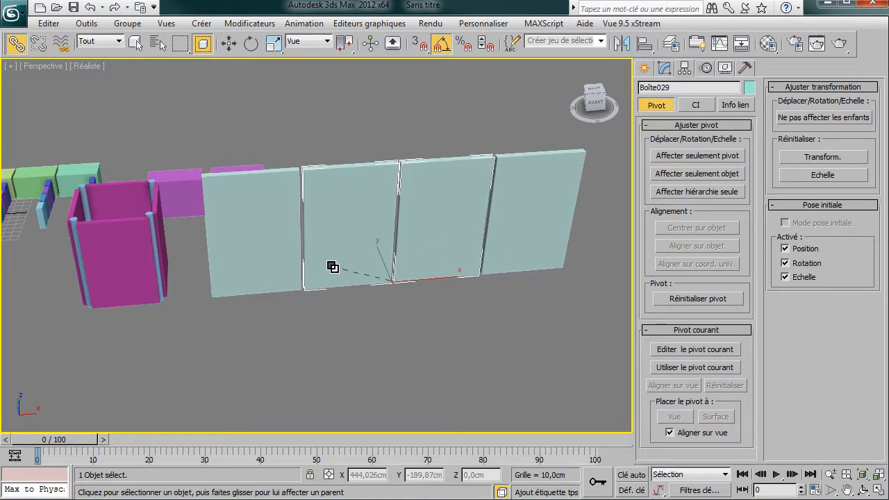
pyautogui.moveTo(333, 264); pyautogui.dragTo(225, 267)
pyautogui.click(240, 264)
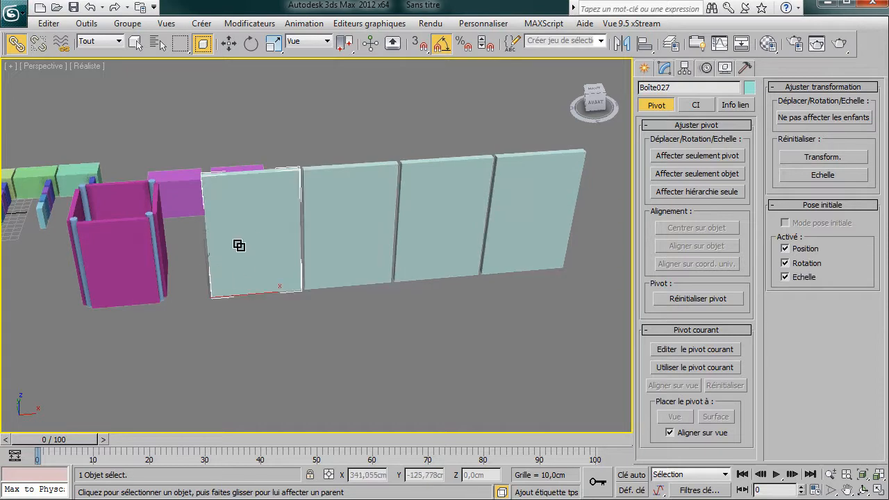
pyautogui.doubleClick(239, 245)
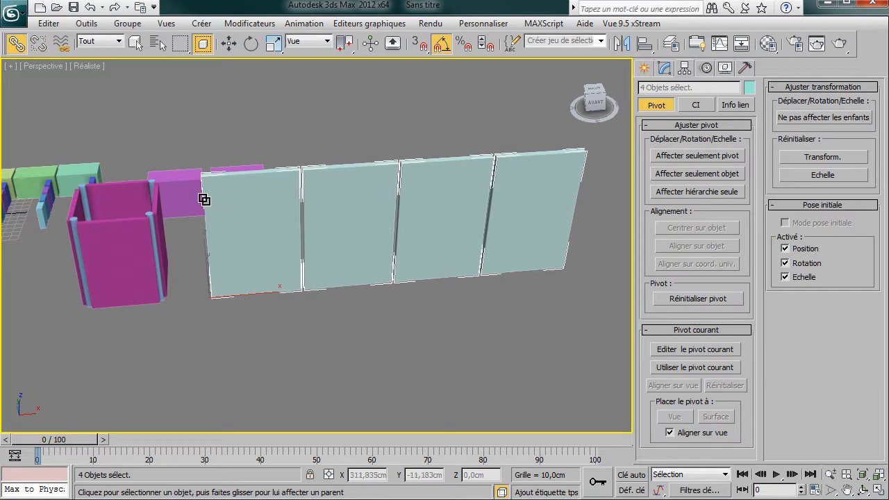
# Rotate the four turquoise panels together about Z to fold them into a closed enclosure, and move it away from the magenta enclosure.
pyautogui.click(248, 44)
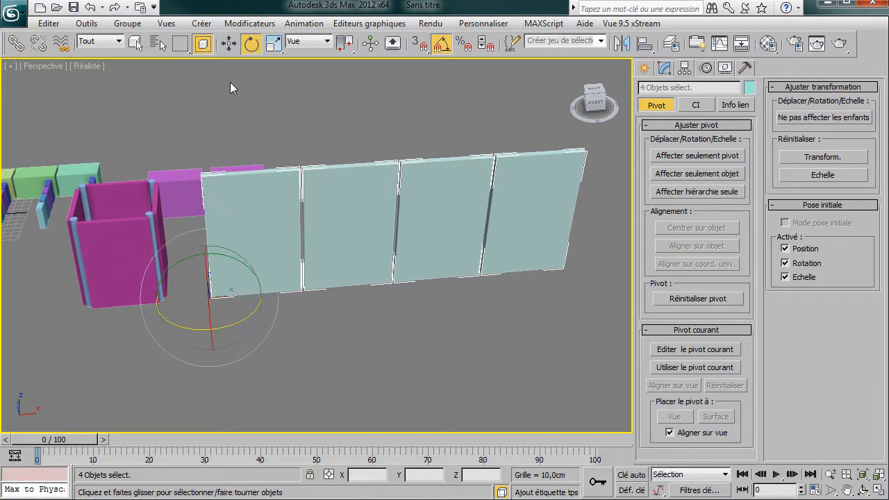
pyautogui.moveTo(239, 320); pyautogui.dragTo(191, 310)
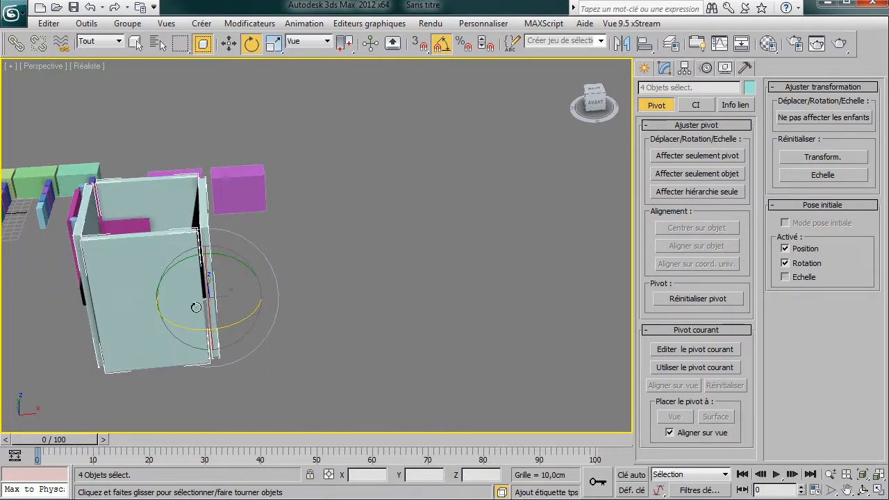
pyautogui.rightClick(224, 298)
pyautogui.click(236, 304)
pyautogui.moveTo(238, 293); pyautogui.dragTo(433, 294)
pyautogui.keyDown('alt'); pyautogui.moveTo(432, 294); pyautogui.dragTo(303, 213, button='middle'); pyautogui.keyUp('alt')
# Create a large upright green box and a smaller pale turquoise box beside it in an empty area.
pyautogui.click(642, 68)
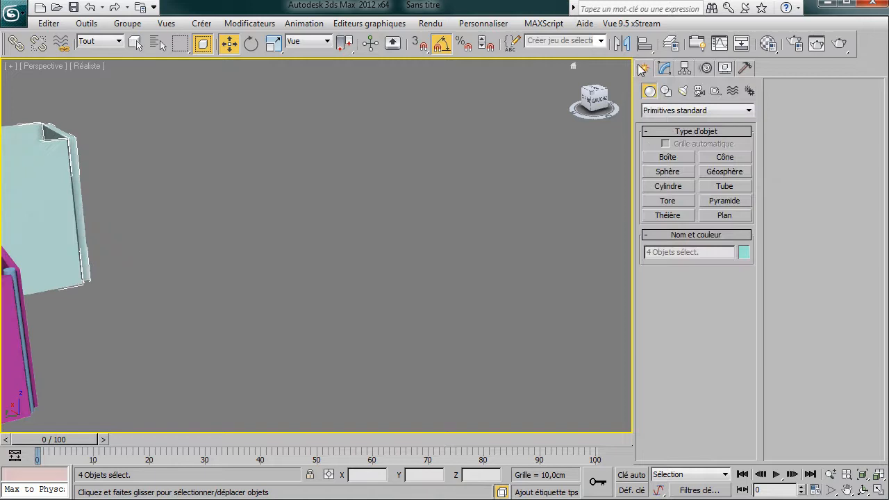
pyautogui.click(667, 158)
pyautogui.moveTo(375, 204); pyautogui.dragTo(445, 262)
pyautogui.click(387, 99)
pyautogui.click(460, 160)
pyautogui.rightClick(467, 167)
pyautogui.moveTo(468, 221); pyautogui.dragTo(278, 312, button='middle')
# Create a purple box about 52.5 cm long, 171 cm wide and 244.7 cm high, apart from the green box.
pyautogui.click(667, 157)
pyautogui.moveTo(384, 264); pyautogui.dragTo(433, 301)
pyautogui.click(421, 143)
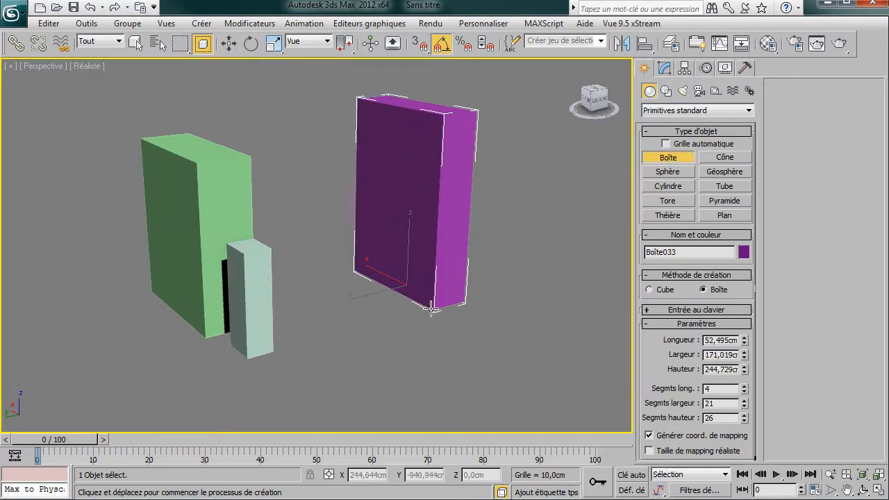
pyautogui.rightClick(387, 305)
# Try to link the large green box to the small box beside it, and select the small box for rotation.
pyautogui.click(159, 219)
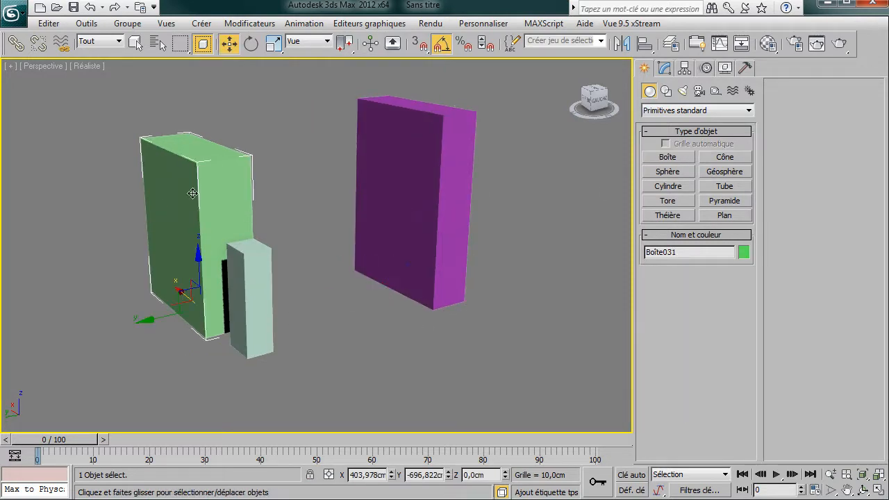
pyautogui.click(16, 43)
pyautogui.moveTo(174, 247); pyautogui.dragTo(278, 387)
pyautogui.click(253, 336)
pyautogui.rightClick(252, 337)
pyautogui.click(275, 356)
# Move only the purple box's pivot to a point outside and below the box's base.
pyautogui.click(415, 218)
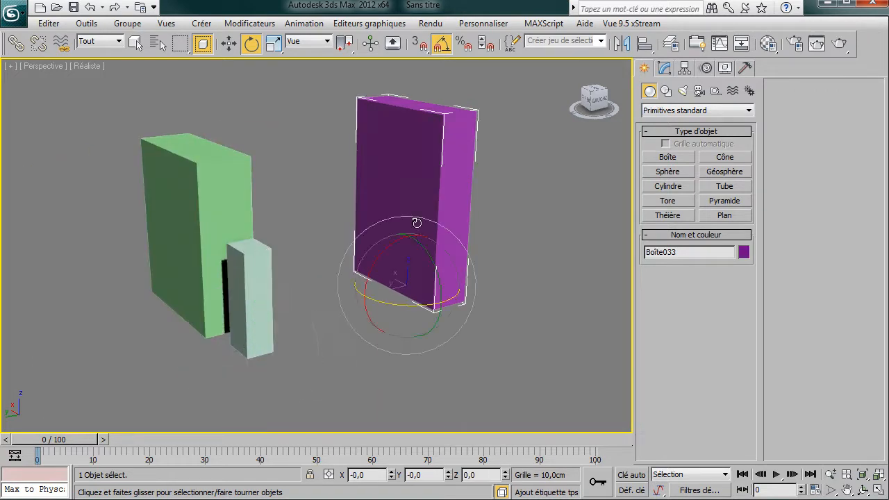
pyautogui.click(685, 68)
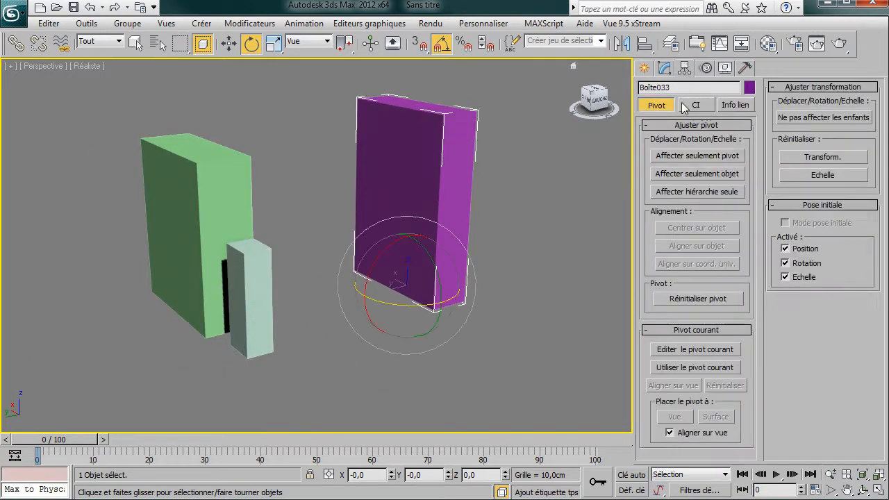
pyautogui.click(672, 156)
pyautogui.rightClick(367, 286)
pyautogui.click(396, 298)
pyautogui.moveTo(396, 294); pyautogui.dragTo(454, 313)
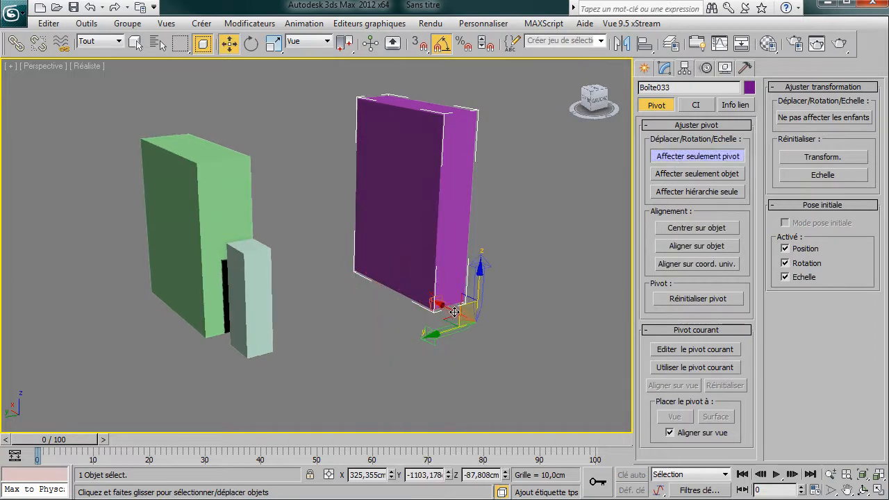
pyautogui.click(672, 157)
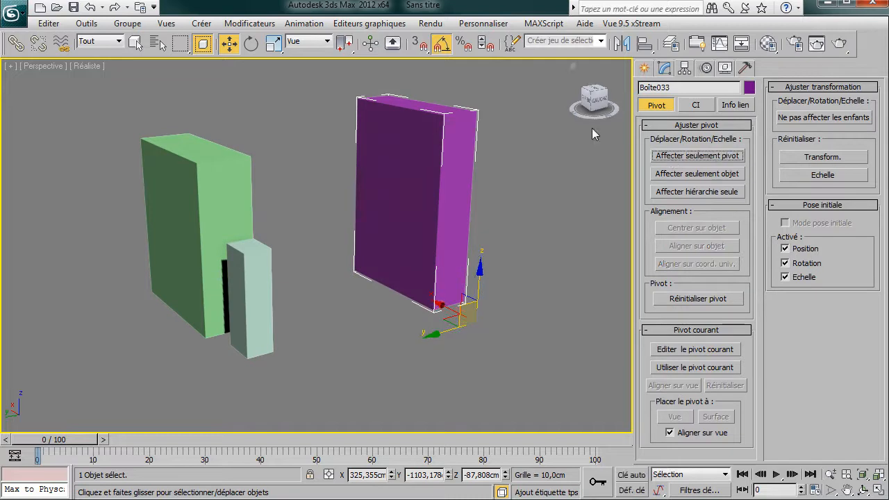
# Try rotating the purple box around the pivot outside its base and inspect it from another side.
pyautogui.click(251, 44)
pyautogui.moveTo(479, 347); pyautogui.dragTo(428, 352)
pyautogui.keyDown('alt'); pyautogui.moveTo(497, 346); pyautogui.dragTo(268, 339, button='middle'); pyautogui.keyUp('alt')
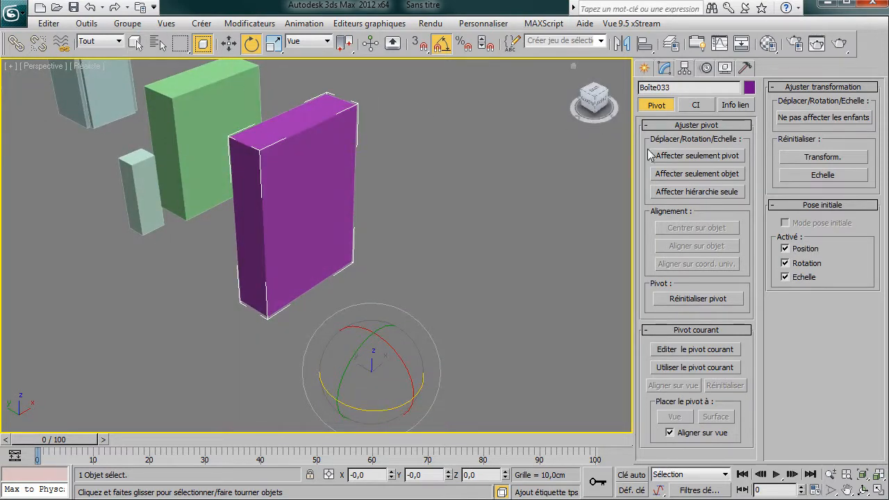
# Undo the last pivot move and shift only the purple box's pivot about 140 cm along negative X, beyond its narrow side.
pyautogui.click(673, 157)
pyautogui.click(90, 7)
pyautogui.rightClick(349, 238)
pyautogui.click(361, 244)
pyautogui.moveTo(288, 283); pyautogui.dragTo(244, 304)
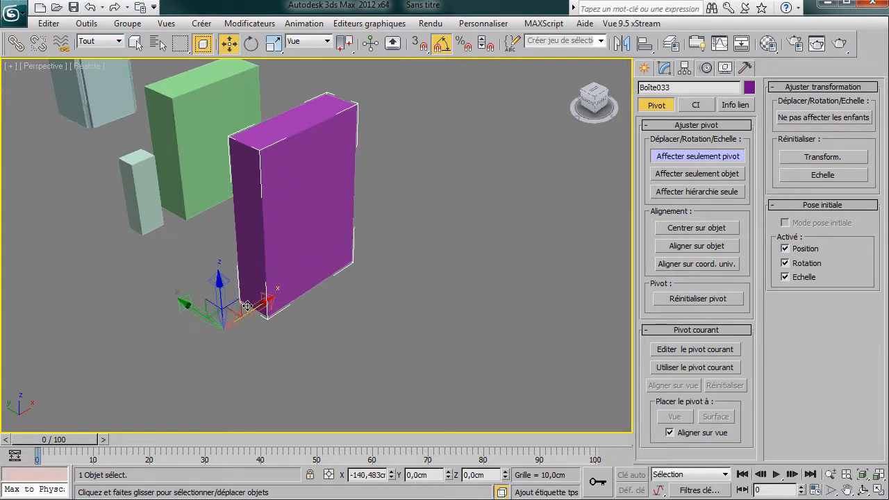
pyautogui.click(684, 156)
# Try rotating the purple box around the pivot beyond its narrow side.
pyautogui.keyDown('alt'); pyautogui.moveTo(230, 236); pyautogui.dragTo(381, 246, button='middle'); pyautogui.keyUp('alt')
pyautogui.rightClick(379, 247)
pyautogui.click(410, 263)
pyautogui.moveTo(375, 310); pyautogui.dragTo(560, 287)
pyautogui.rightClick(559, 287)
# Select the green box and review all the box groups and panel enclosures in the scene.
pyautogui.moveTo(464, 290); pyautogui.dragTo(482, 268, button='middle')
pyautogui.scroll(-6, 426, 282)
pyautogui.scroll(5, 305, 264)
pyautogui.click(391, 200)
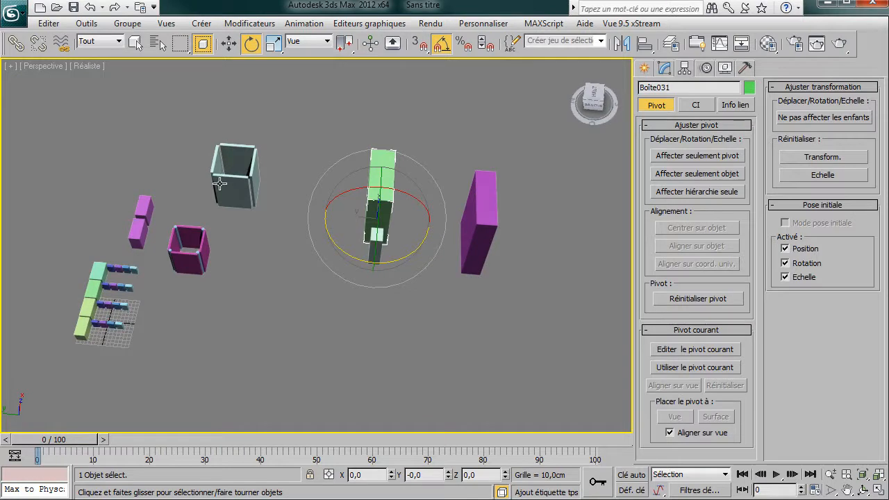
pyautogui.moveTo(177, 256); pyautogui.dragTo(324, 255, button='middle')
pyautogui.scroll(2, 323, 255)
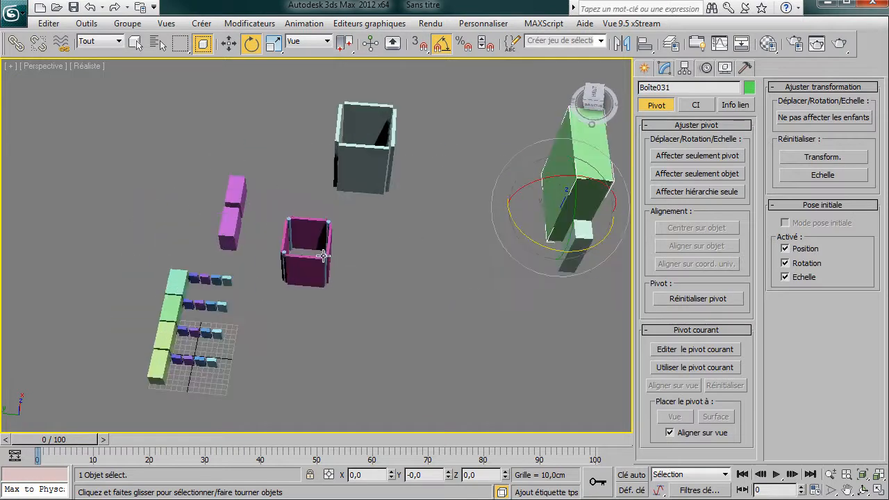
pyautogui.moveTo(421, 164); pyautogui.dragTo(366, 183, button='middle')
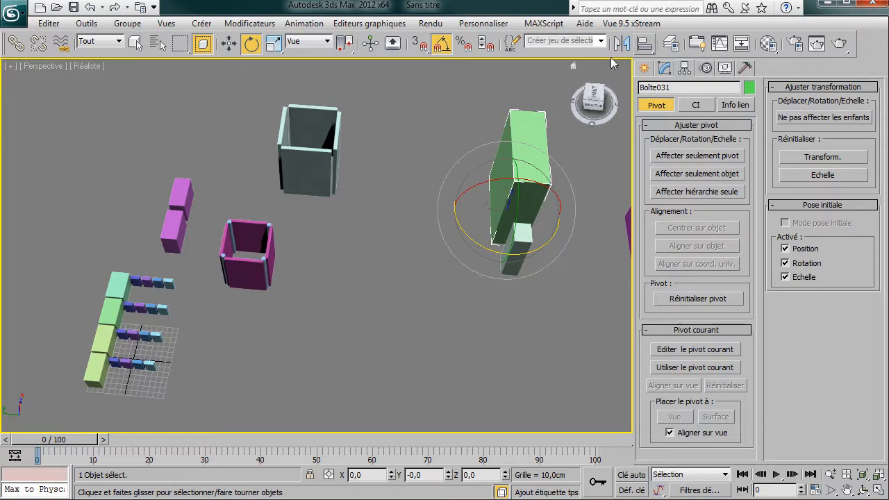